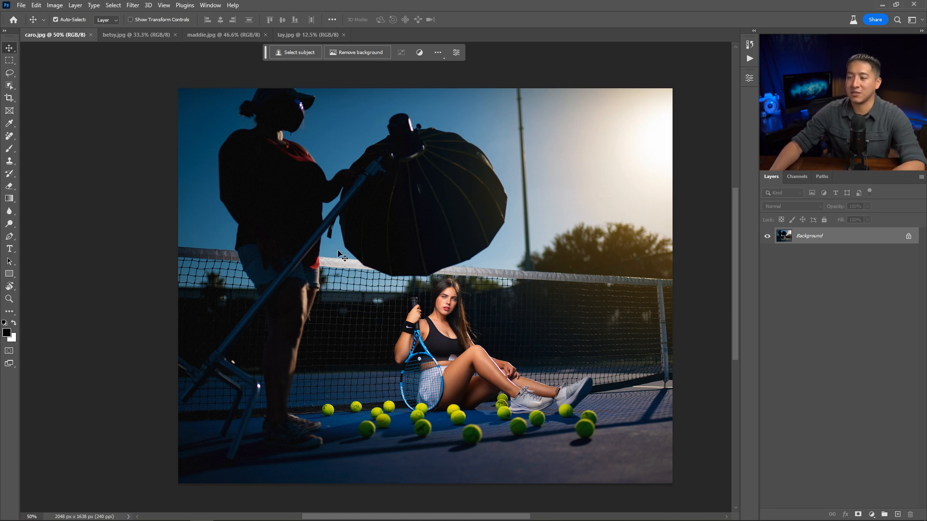
# - Lasso one combined selection around the umbrella light, the assistant holding it and the full light stand down to the court
pyautogui.press('l')
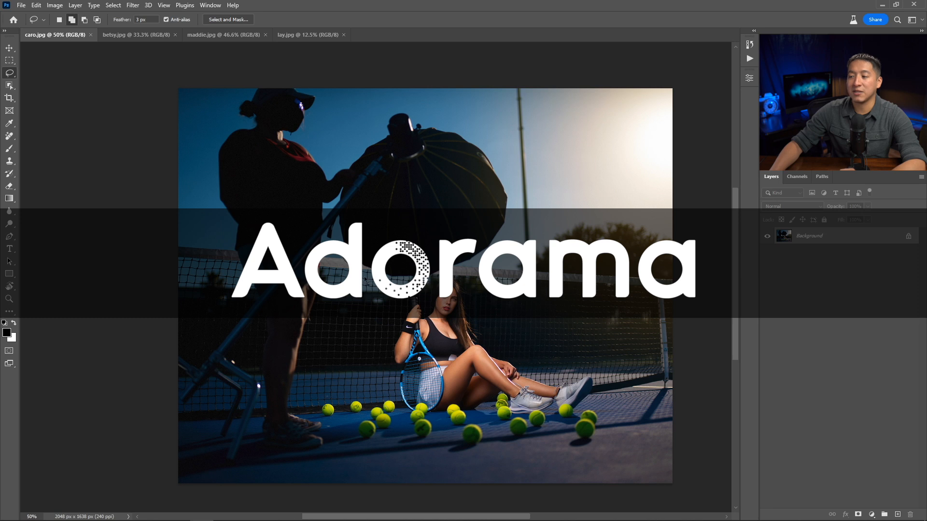
pyautogui.moveTo(337, 240); pyautogui.dragTo(477, 260)
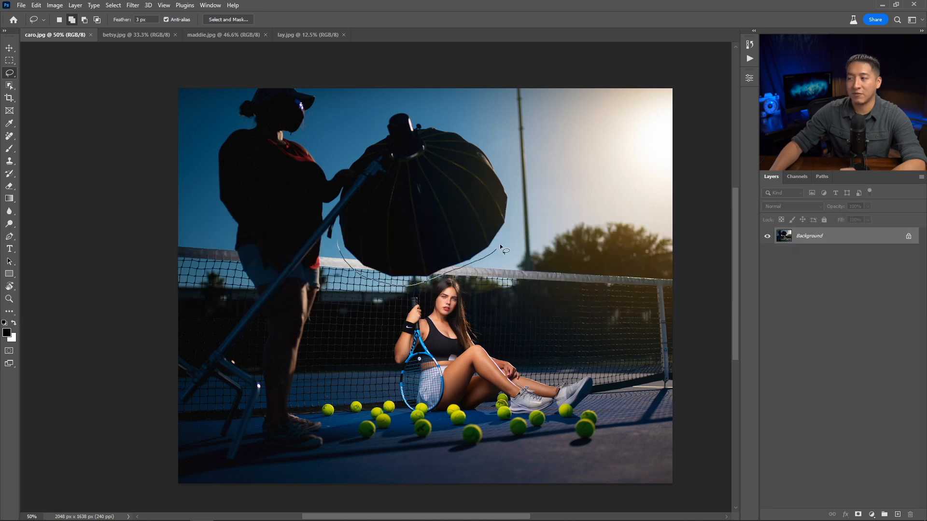
pyautogui.moveTo(484, 144); pyautogui.dragTo(439, 131)
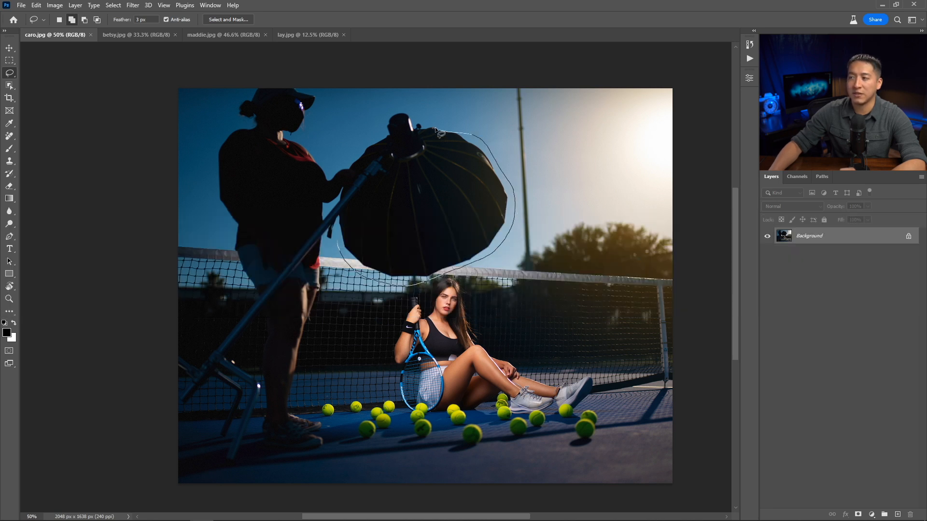
pyautogui.moveTo(347, 145)
pyautogui.mouseDown()
pyautogui.moveTo(327, 191)
pyautogui.moveTo(341, 254)
pyautogui.mouseUp()
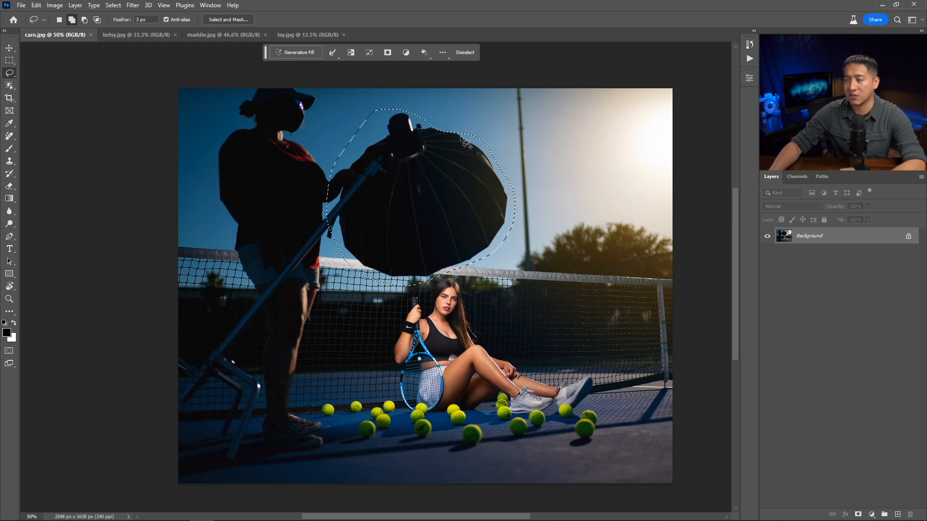
pyautogui.moveTo(466, 138)
pyautogui.mouseDown()
pyautogui.moveTo(447, 126)
pyautogui.moveTo(419, 129)
pyautogui.mouseUp()
pyautogui.moveTo(336, 178)
pyautogui.mouseDown()
pyautogui.moveTo(315, 137)
pyautogui.moveTo(322, 113)
pyautogui.moveTo(315, 80)
pyautogui.moveTo(245, 80)
pyautogui.moveTo(233, 92)
pyautogui.moveTo(212, 193)
pyautogui.moveTo(257, 317)
pyautogui.moveTo(280, 317)
pyautogui.moveTo(323, 240)
pyautogui.moveTo(344, 235)
pyautogui.moveTo(333, 166)
pyautogui.mouseUp()
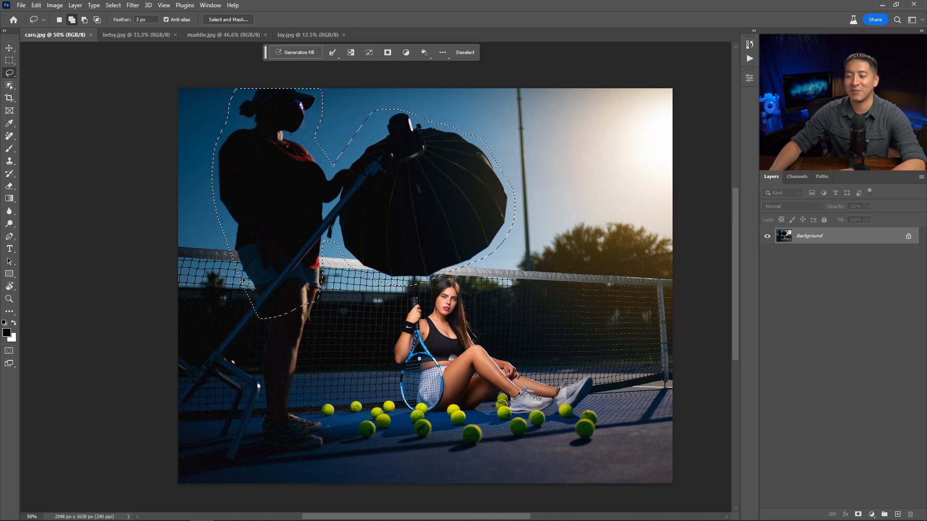
pyautogui.moveTo(255, 292)
pyautogui.mouseDown()
pyautogui.moveTo(227, 336)
pyautogui.moveTo(207, 353)
pyautogui.moveTo(186, 353)
pyautogui.moveTo(173, 410)
pyautogui.moveTo(318, 252)
pyautogui.mouseUp()
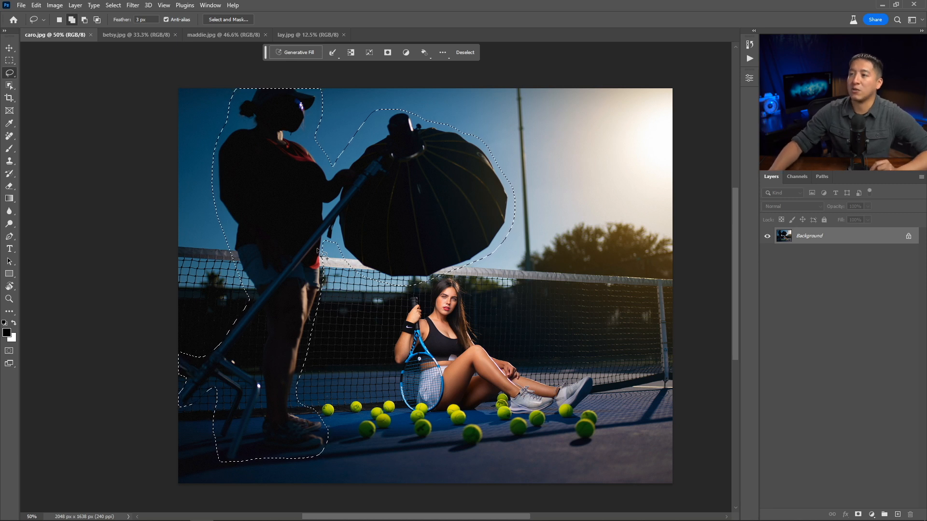
# - Run Generative Fill on the selected assistant and lighting gear with the prompt "."
pyautogui.click(309, 53)
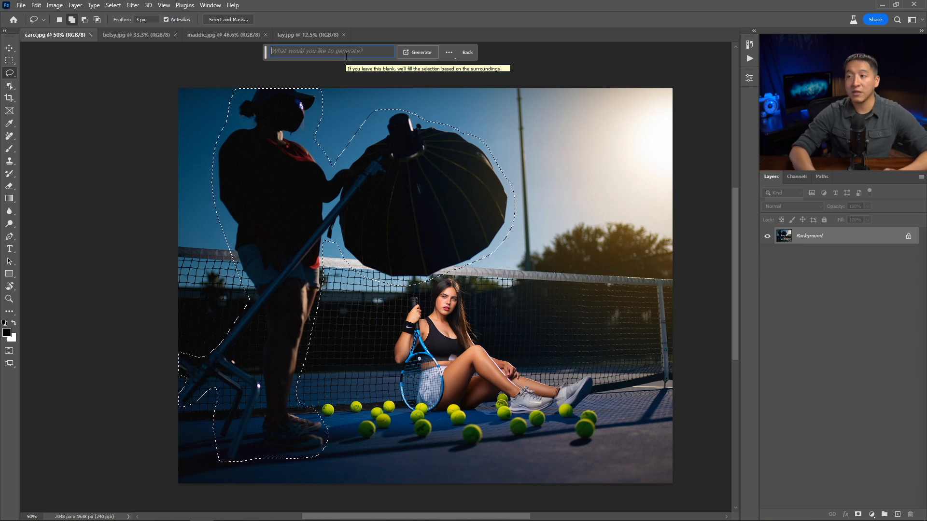
pyautogui.write('.')
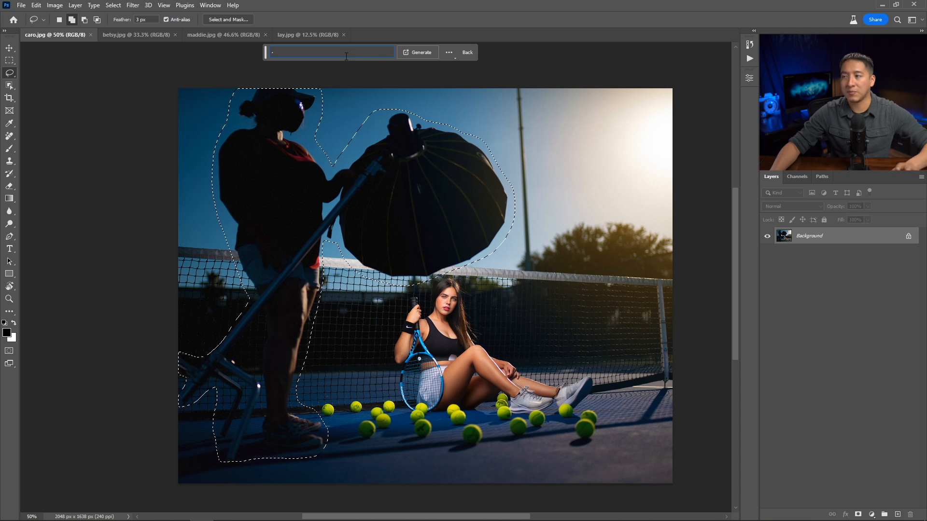
pyautogui.click(407, 53)
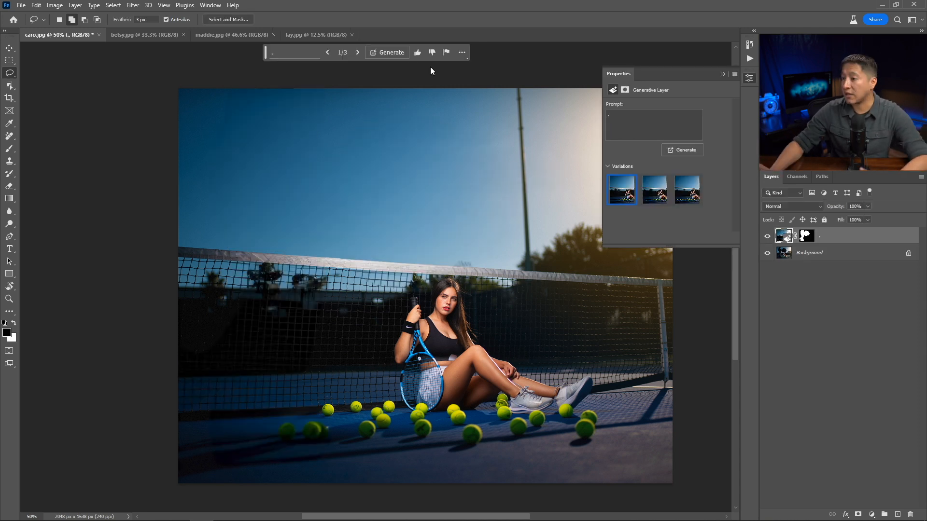
# - Compare the three generated variations of the cleaned-up court and keep the third one
pyautogui.click(652, 202)
pyautogui.click(678, 198)
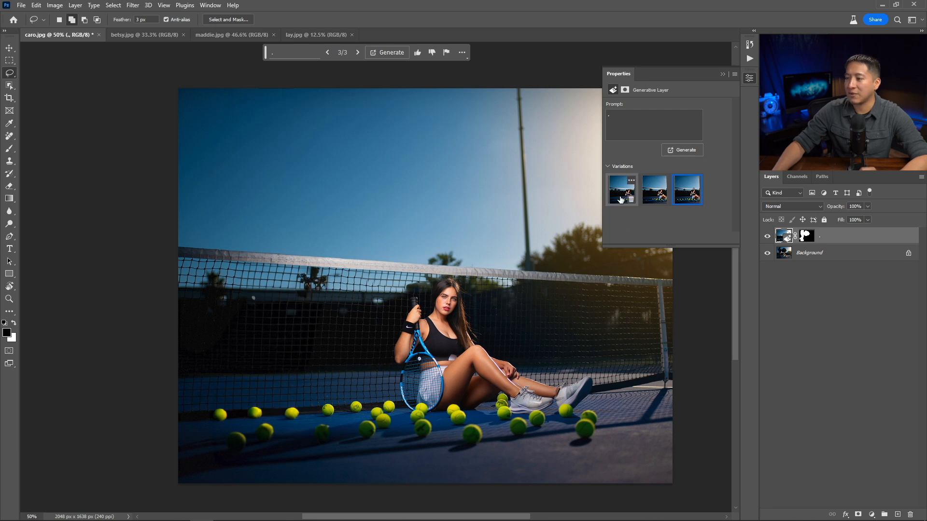
pyautogui.click(621, 198)
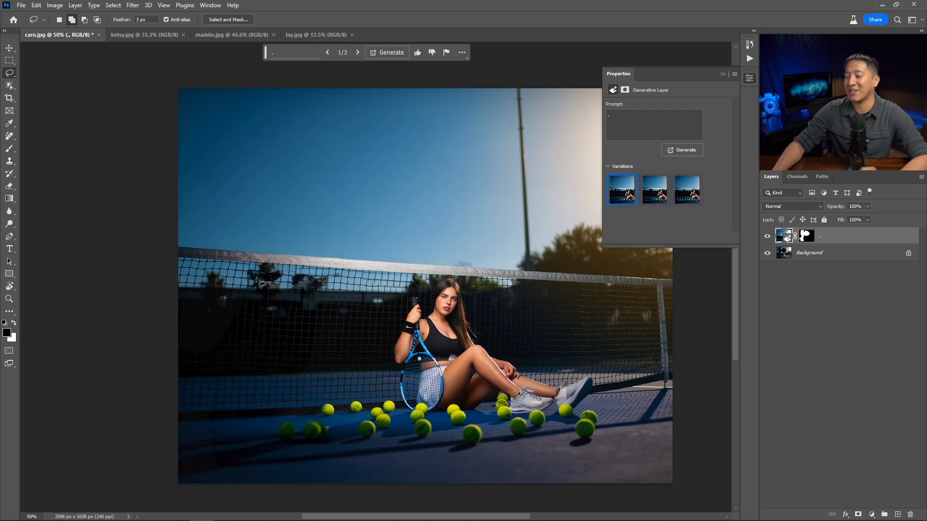
pyautogui.click(686, 199)
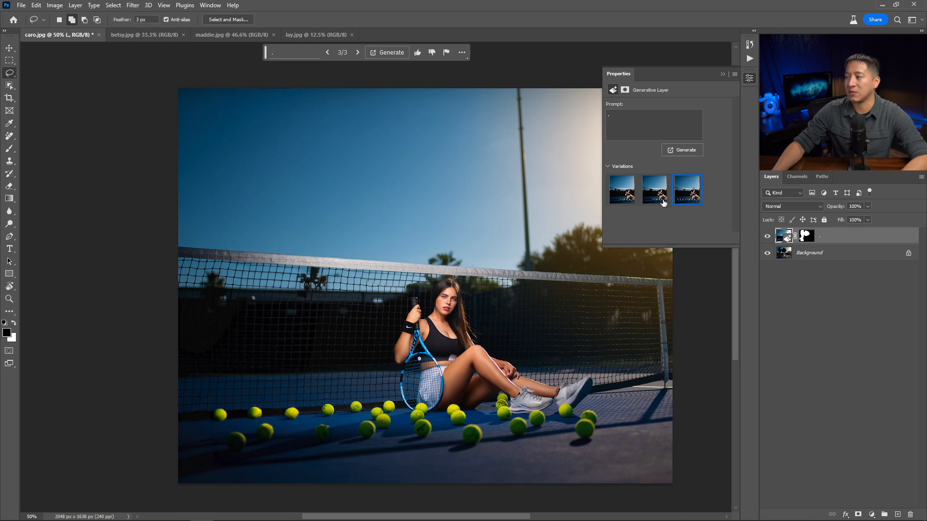
pyautogui.click(654, 196)
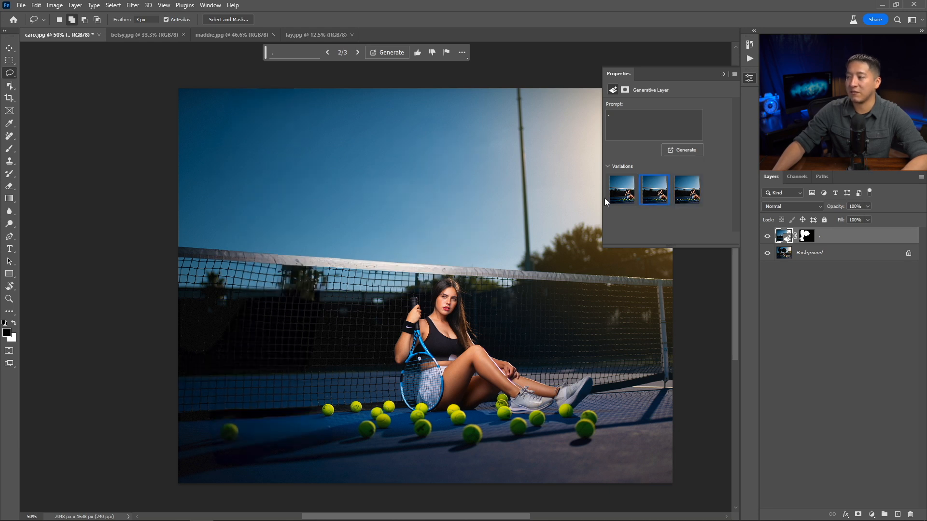
pyautogui.click(616, 195)
pyautogui.click(682, 197)
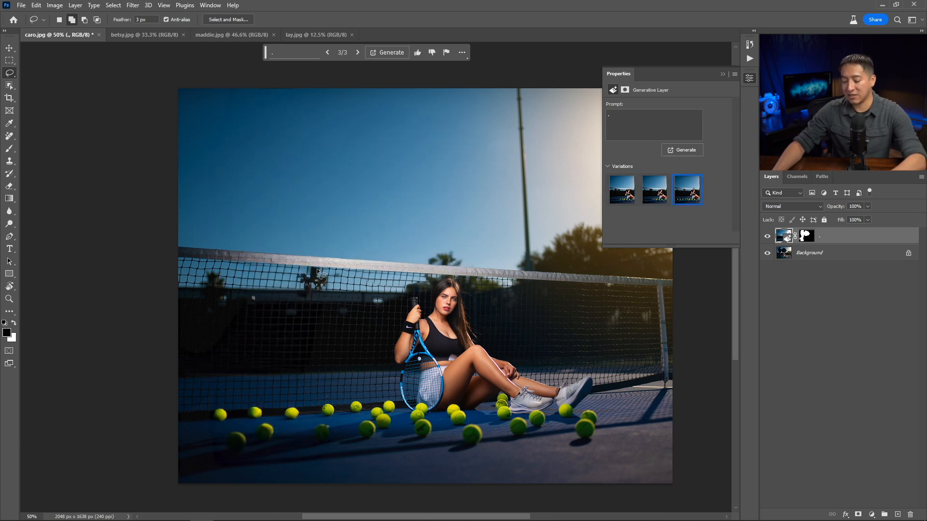
# - Lasso the generated palm tree behind the net, replace it using Generative Fill with the prompt ".", and choose the second variation
pyautogui.moveTo(317, 264)
pyautogui.mouseDown()
pyautogui.moveTo(288, 272)
pyautogui.moveTo(294, 299)
pyautogui.moveTo(323, 299)
pyautogui.moveTo(341, 268)
pyautogui.mouseUp()
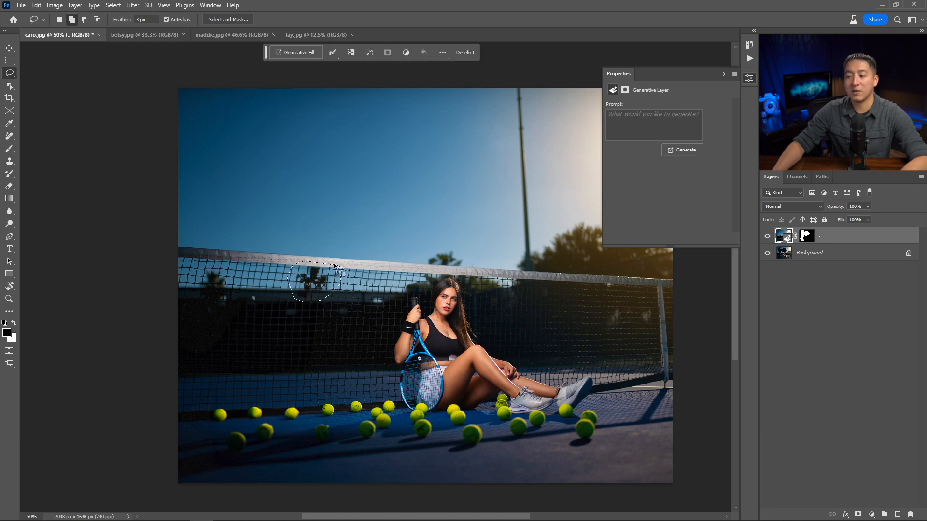
pyautogui.click(298, 53)
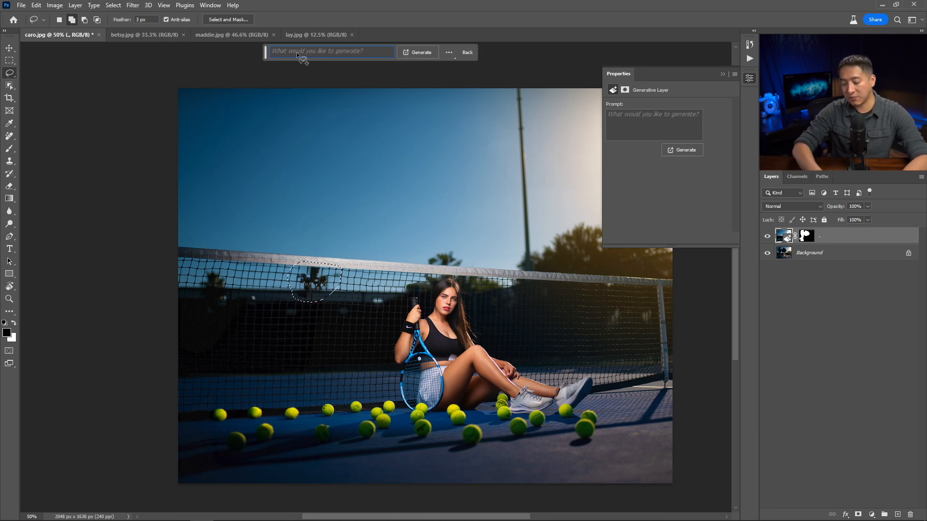
pyautogui.write('.')
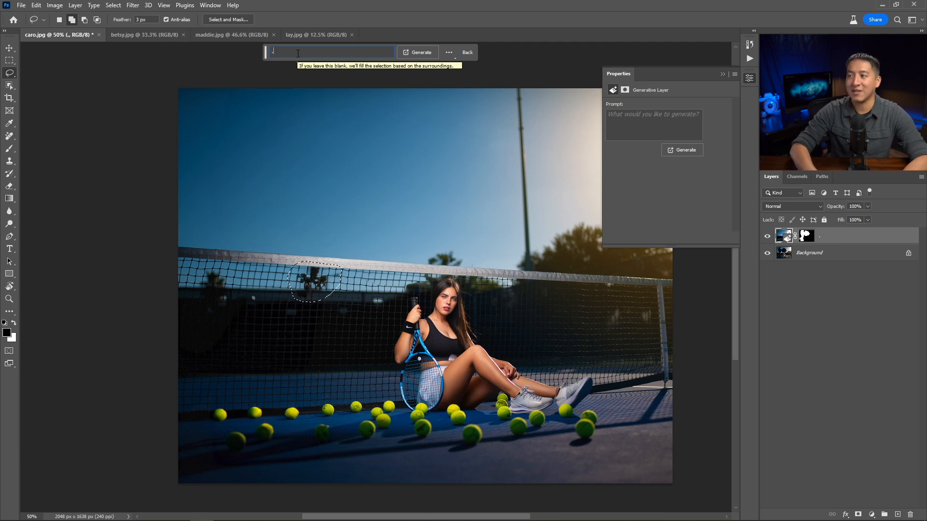
pyautogui.press('Return')
pyautogui.click(654, 193)
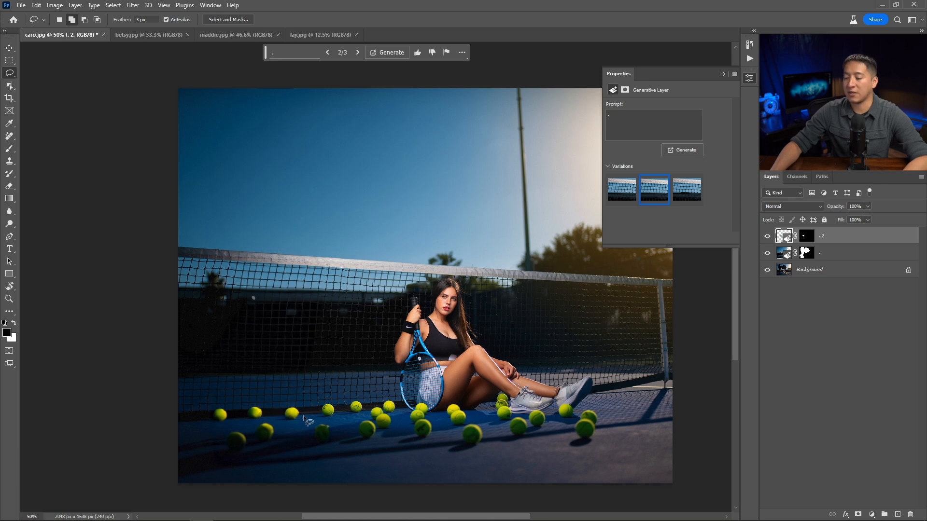
# - Remove the three leftmost back-row tennis balls with Generative Fill using the prompt ".", and compare before and after
pyautogui.moveTo(227, 403)
pyautogui.mouseDown()
pyautogui.moveTo(209, 421)
pyautogui.moveTo(294, 425)
pyautogui.mouseUp()
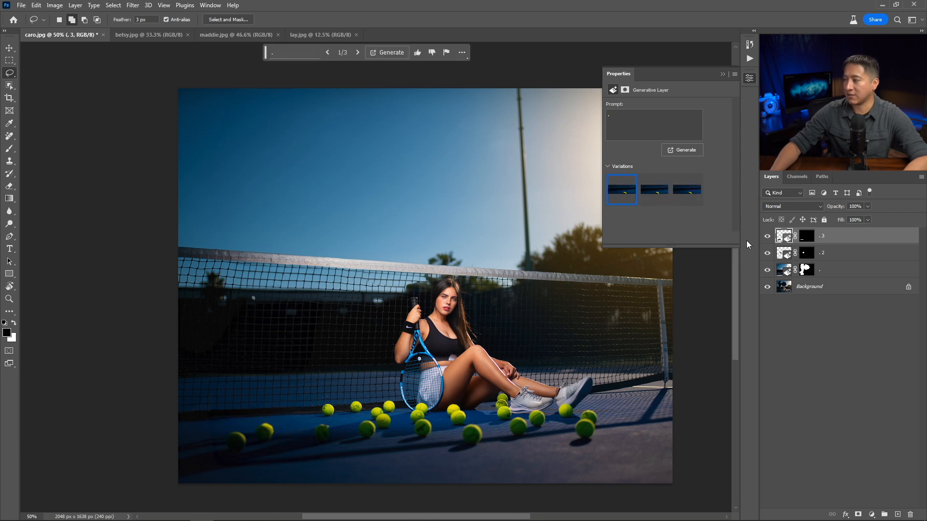
pyautogui.click(767, 237)
pyautogui.click(767, 236)
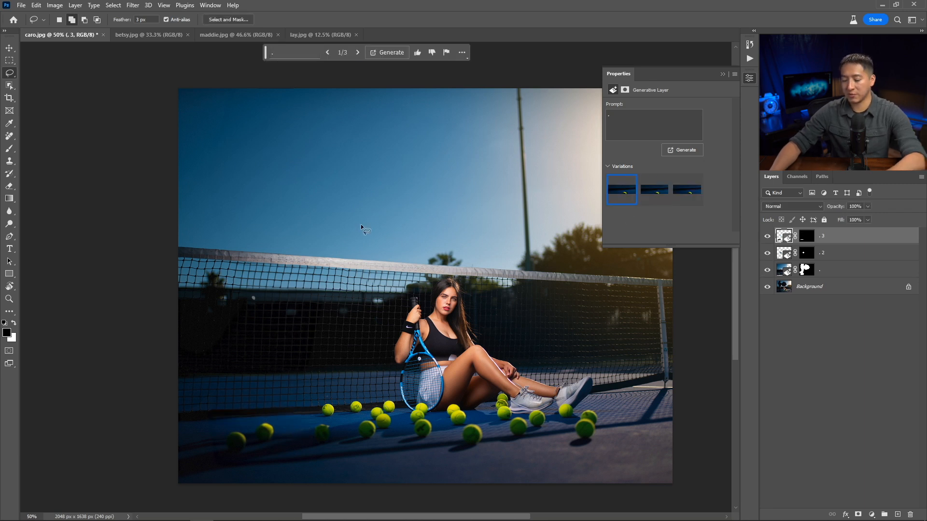
# - Lasso the tall pole in the sky, remove it using Generative Fill with the prompt ".", and keep the first variation
pyautogui.moveTo(424, 209); pyautogui.dragTo(302, 216)
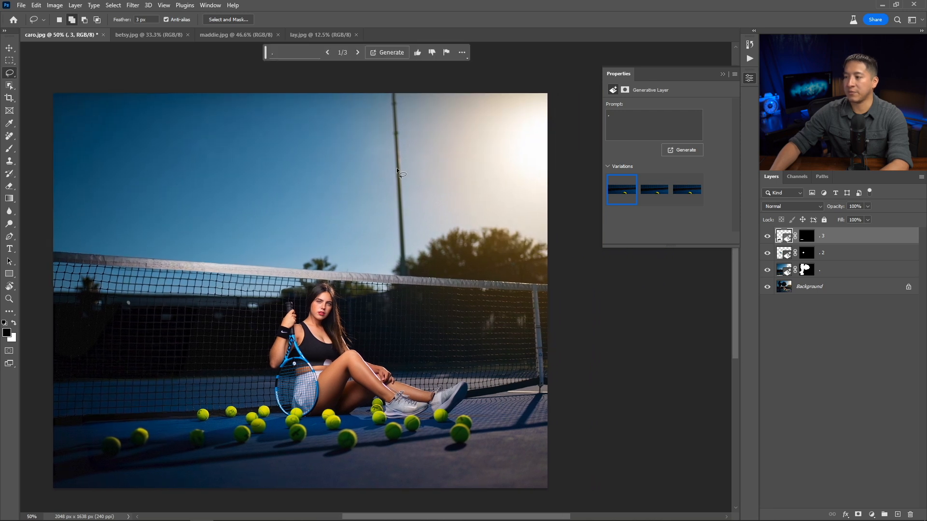
pyautogui.moveTo(413, 274); pyautogui.dragTo(410, 249)
pyautogui.moveTo(407, 174)
pyautogui.mouseDown()
pyautogui.moveTo(399, 83)
pyautogui.moveTo(385, 90)
pyautogui.moveTo(383, 108)
pyautogui.moveTo(395, 276)
pyautogui.mouseUp()
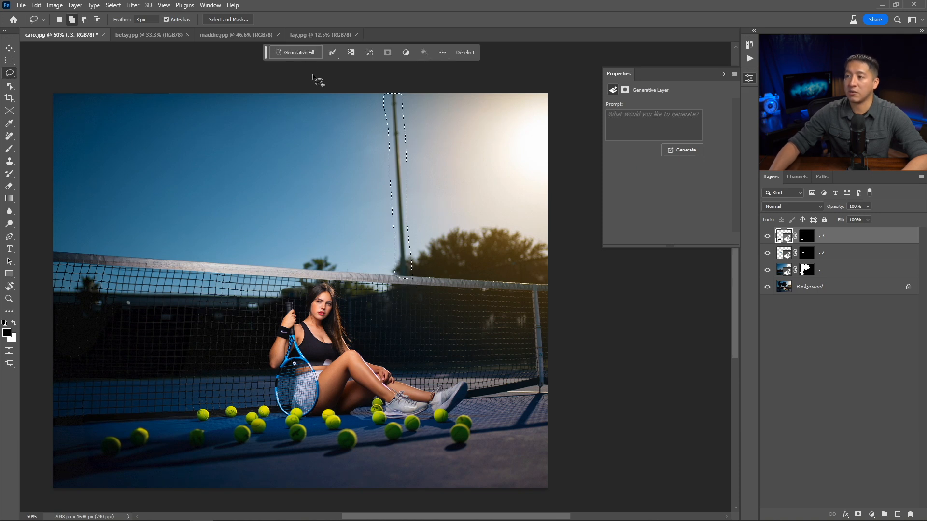
pyautogui.click(303, 56)
pyautogui.press('Return')
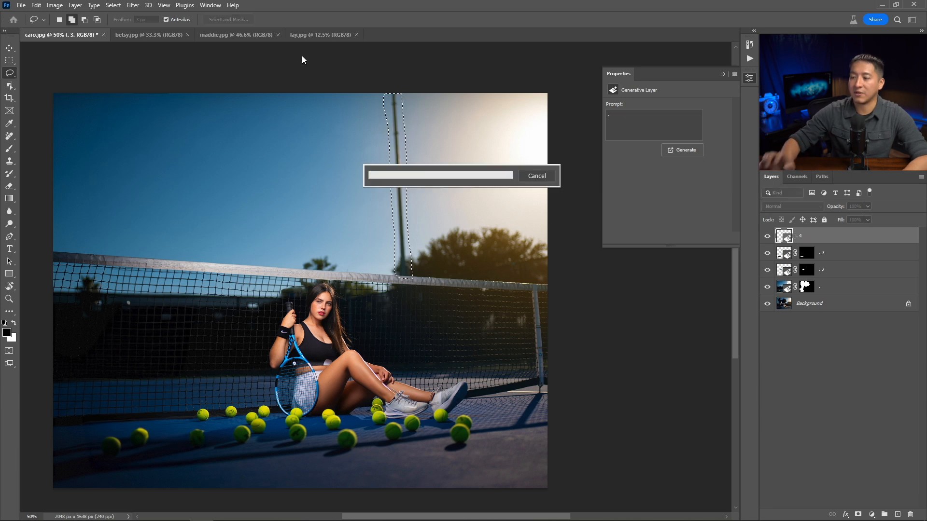
pyautogui.click(658, 199)
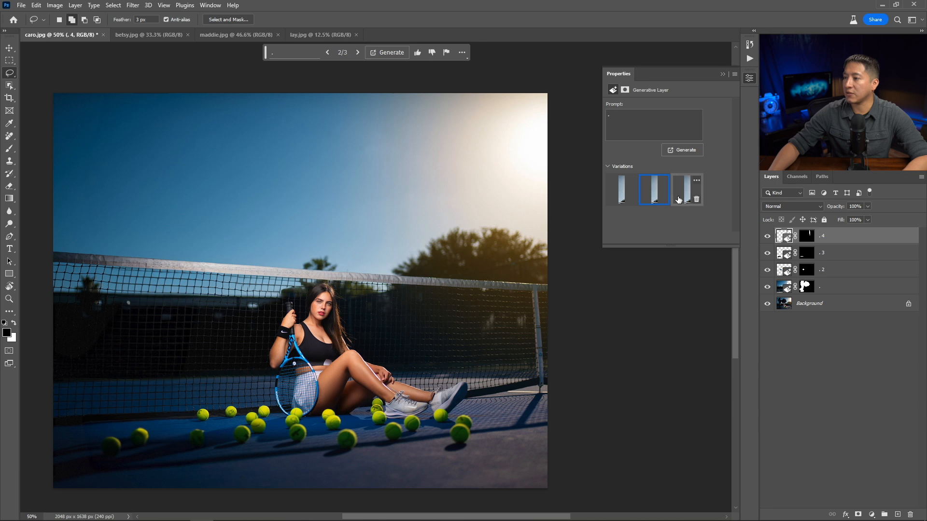
pyautogui.click(621, 198)
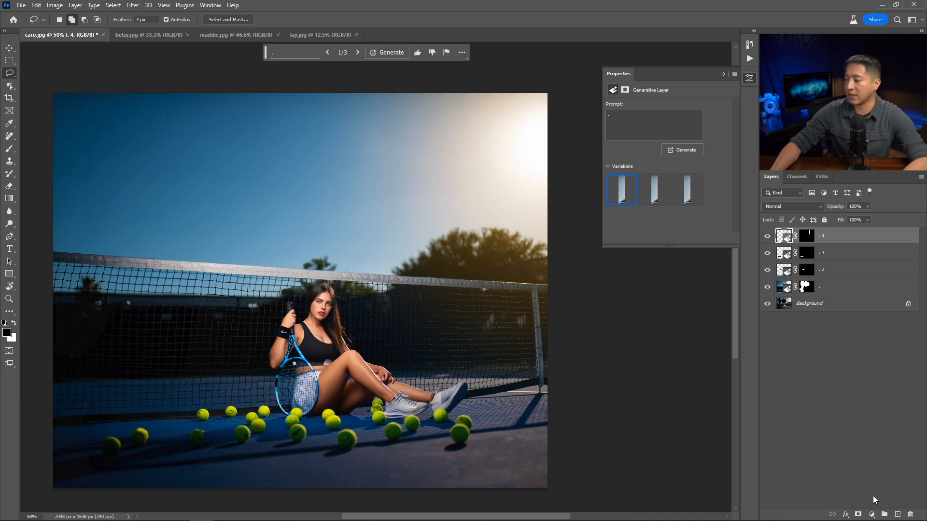
# - Add a Curves adjustment layer on top and raise the midtones slightly to brighten the image
pyautogui.click(871, 515)
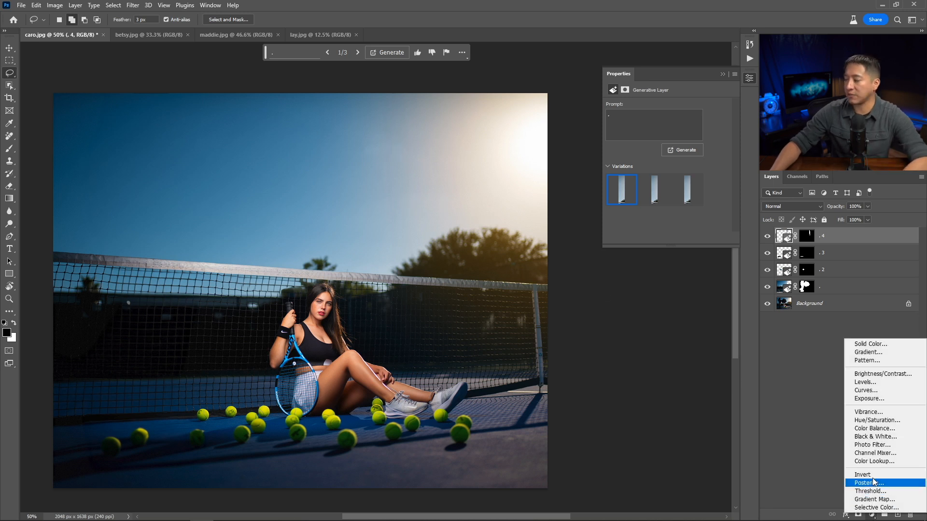
pyautogui.click(865, 390)
pyautogui.moveTo(676, 177); pyautogui.dragTo(676, 168)
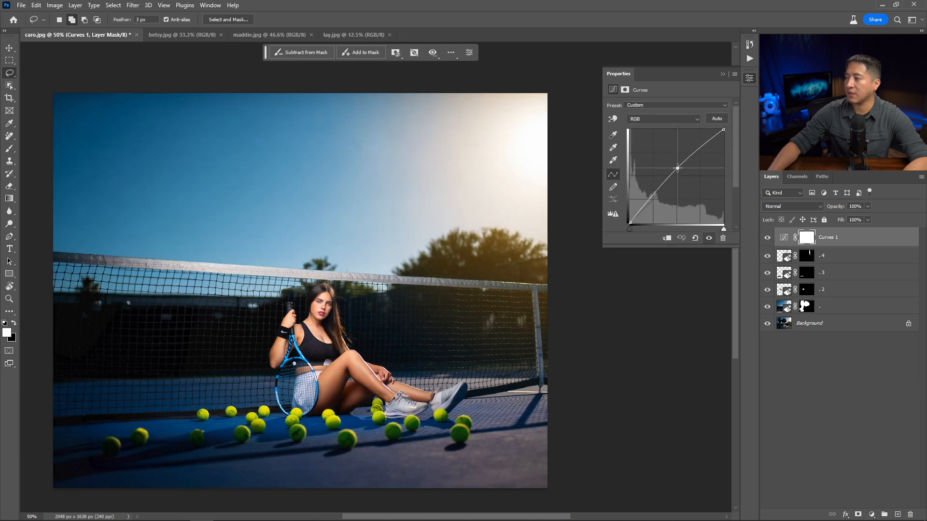
pyautogui.click(722, 74)
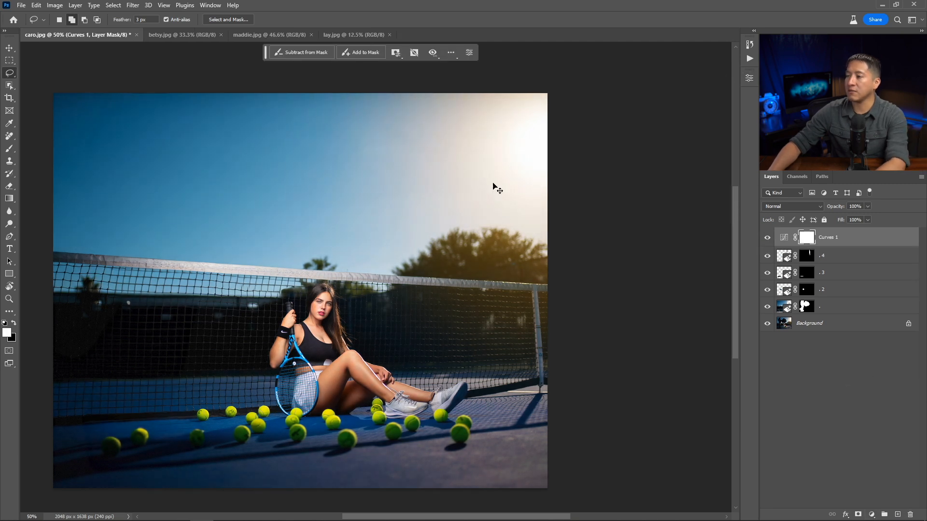
# - Clip the Curves layer to the pole-removal layer, lower its opacity to 8%, and compare the sky with and without it
pyautogui.scroll(2, 494, 186)
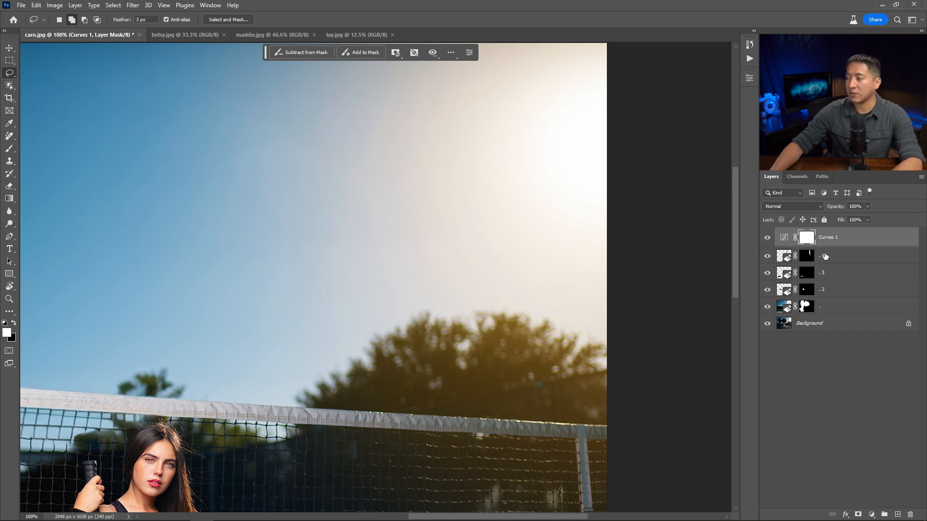
pyautogui.moveTo(816, 255); pyautogui.dragTo(814, 245)
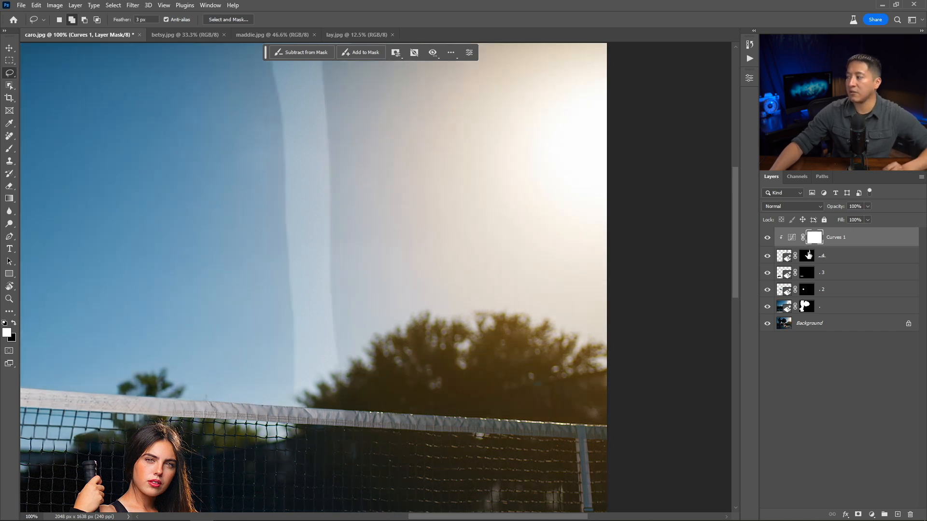
pyautogui.click(867, 207)
pyautogui.moveTo(841, 218); pyautogui.dragTo(827, 221)
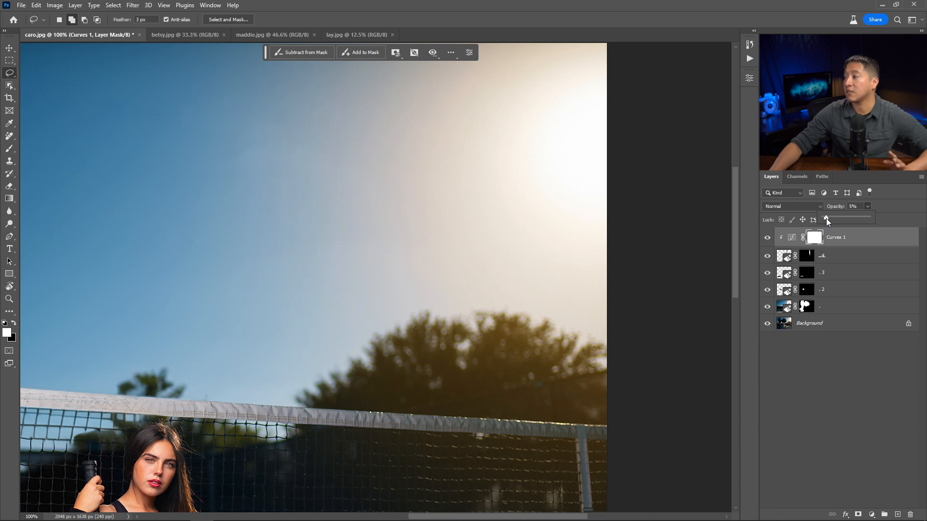
pyautogui.moveTo(825, 218); pyautogui.dragTo(827, 219)
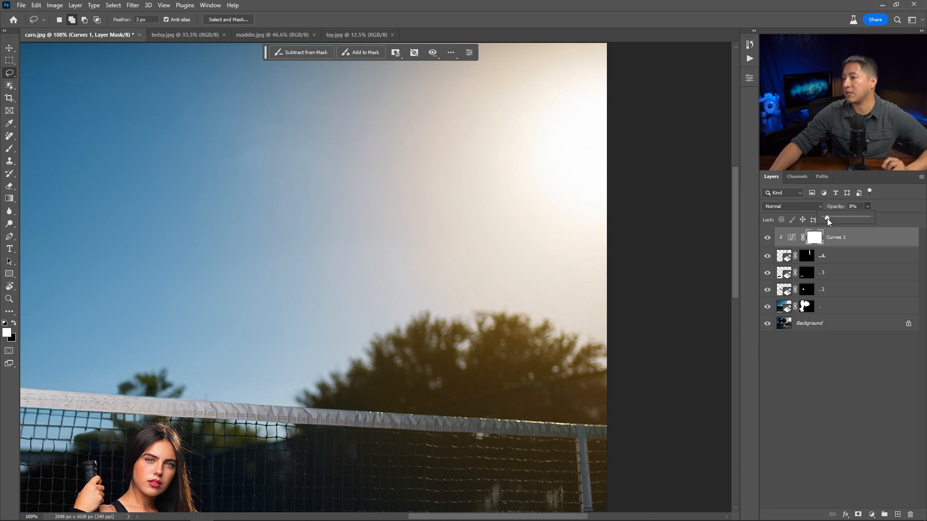
pyautogui.click(767, 238)
pyautogui.click(767, 240)
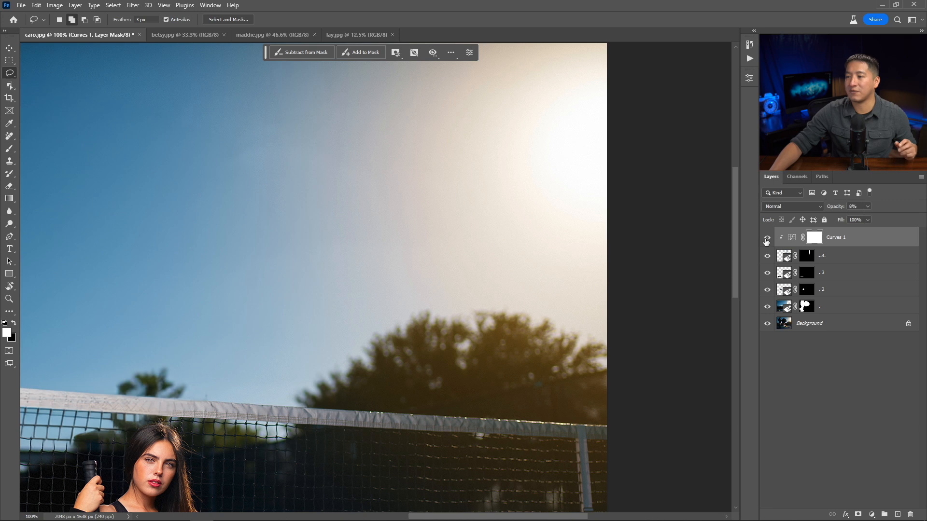
pyautogui.hotkey('ctrl', '0')
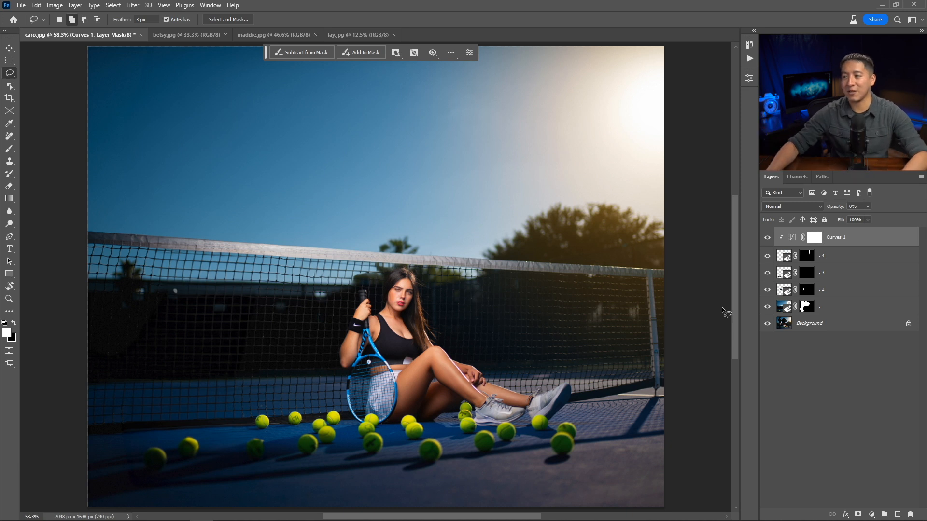
pyautogui.hotkey('ctrl', '-')
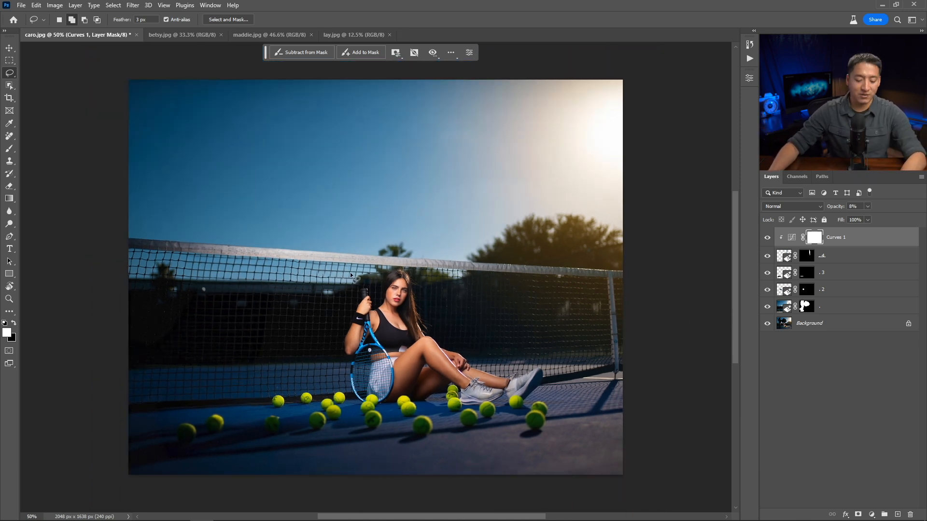
# - Crop with the frame shifted toward the photo's lower right, leaving empty canvas along the right and bottom edges
pyautogui.press('c')
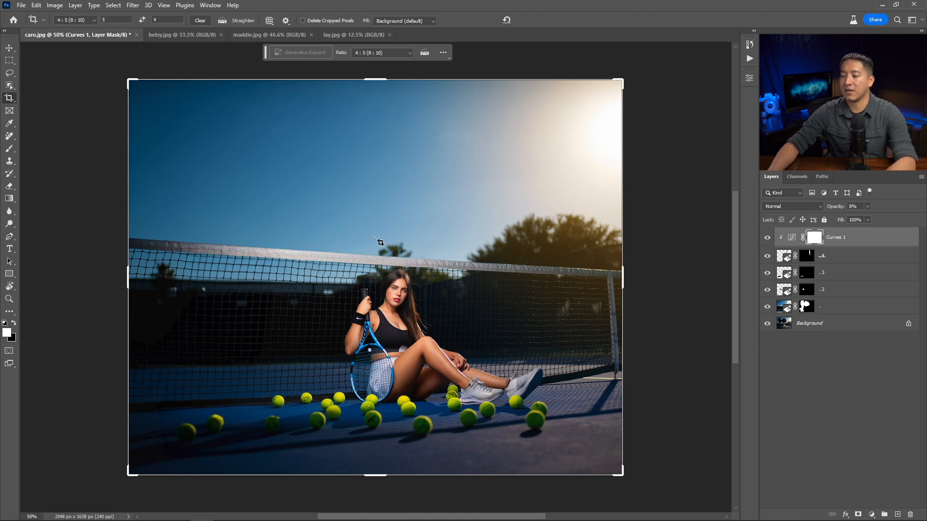
pyautogui.moveTo(398, 269); pyautogui.dragTo(362, 220)
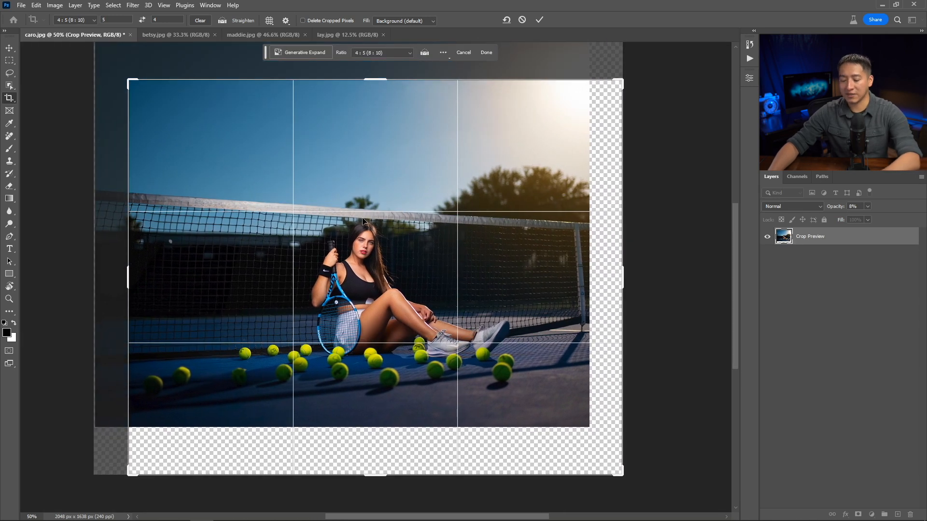
pyautogui.press('Return')
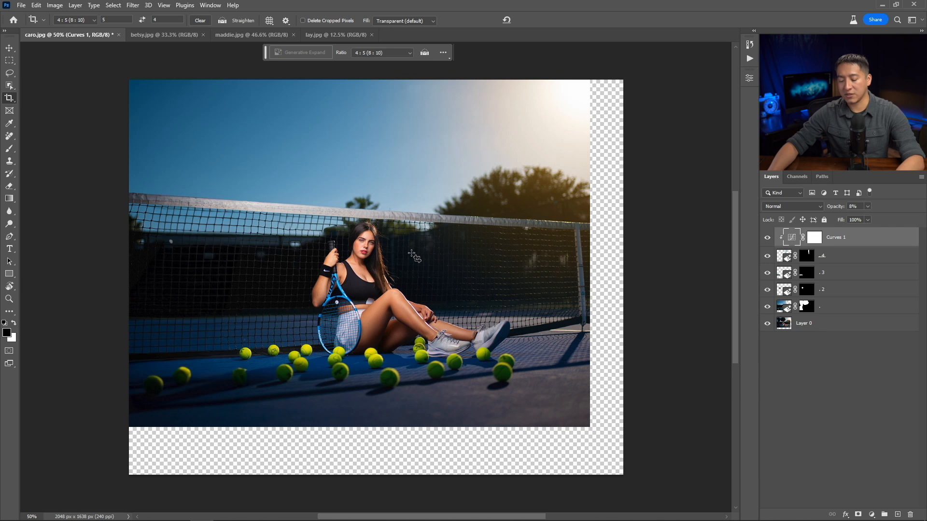
# - Select the empty canvas with a slight overlap onto the photo and extend the scene on a new layer using Generative Fill with the prompt "."
pyautogui.press('m')
pyautogui.moveTo(124, 74); pyautogui.dragTo(586, 422)
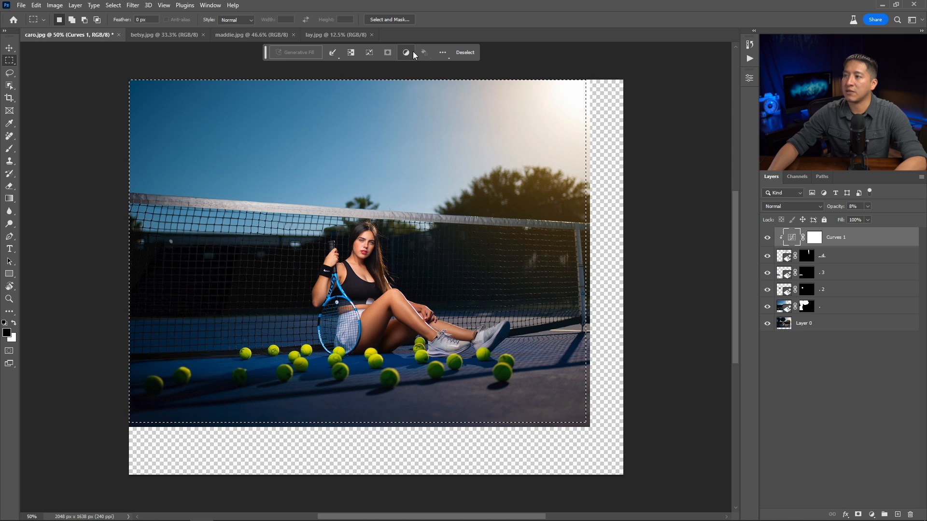
pyautogui.click(351, 54)
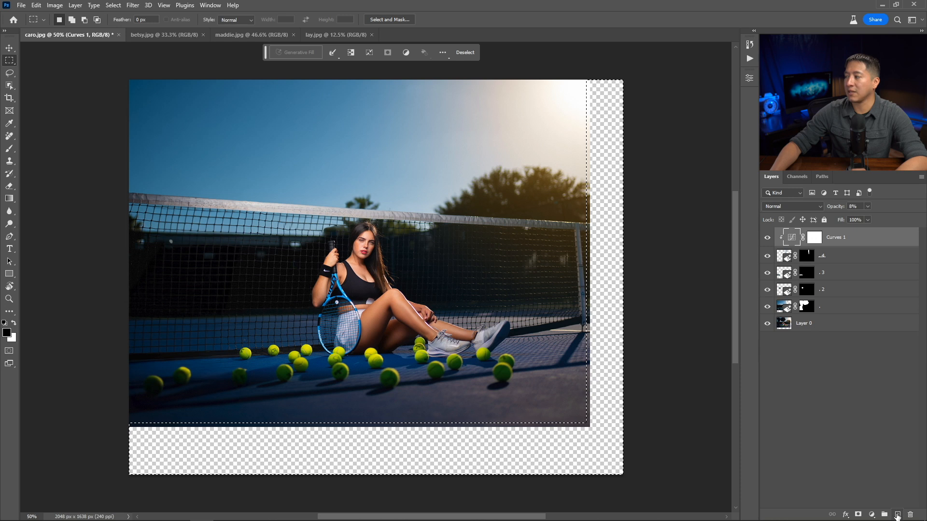
pyautogui.click(896, 515)
pyautogui.click(305, 52)
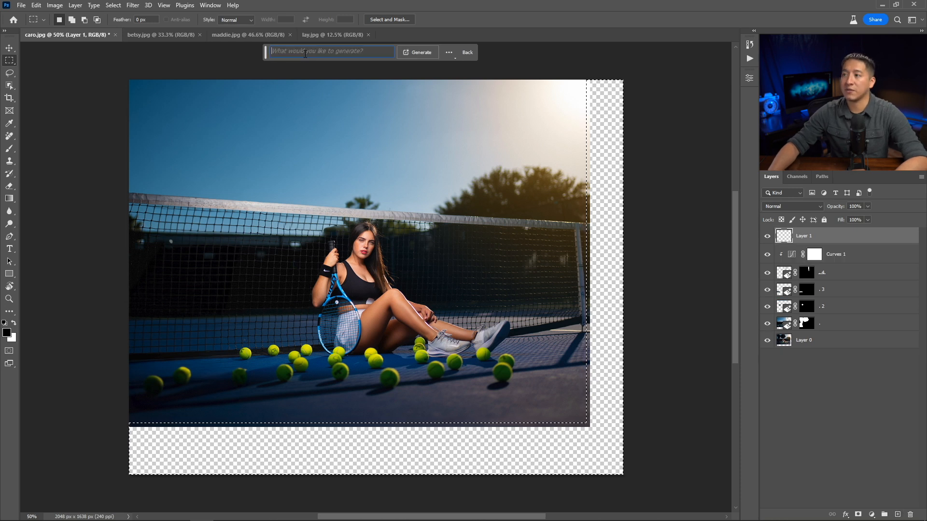
pyautogui.write('.')
pyautogui.press('Return')
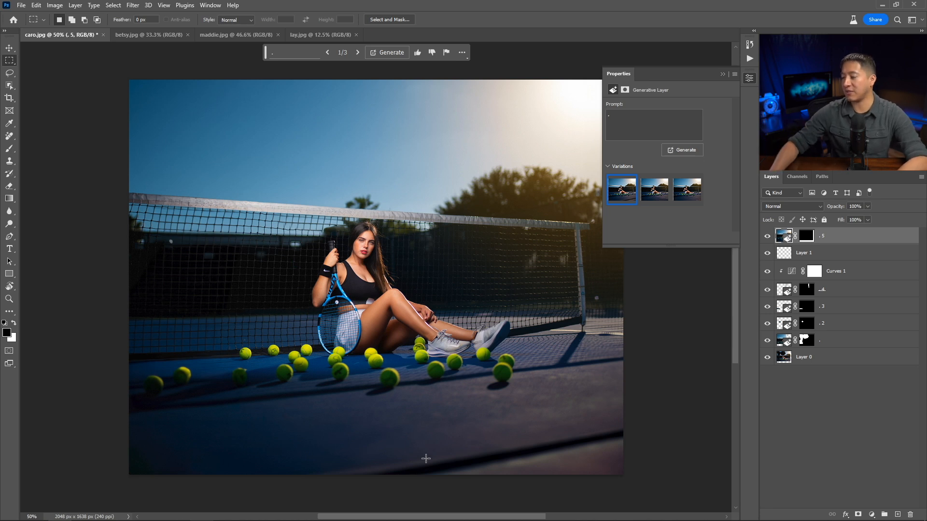
# - Compare the variations of the extended court, keep the third one, and inspect the net up close
pyautogui.hscroll(2, 481, 383)
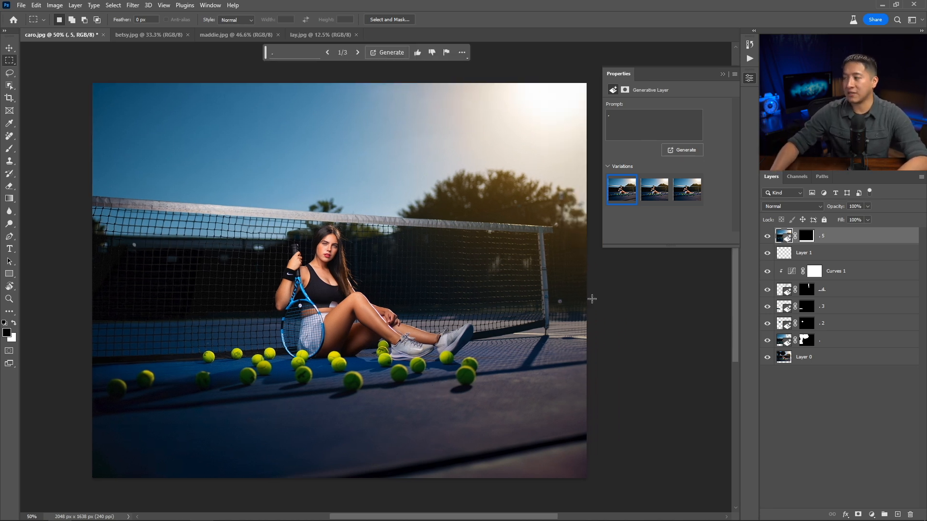
pyautogui.click(650, 201)
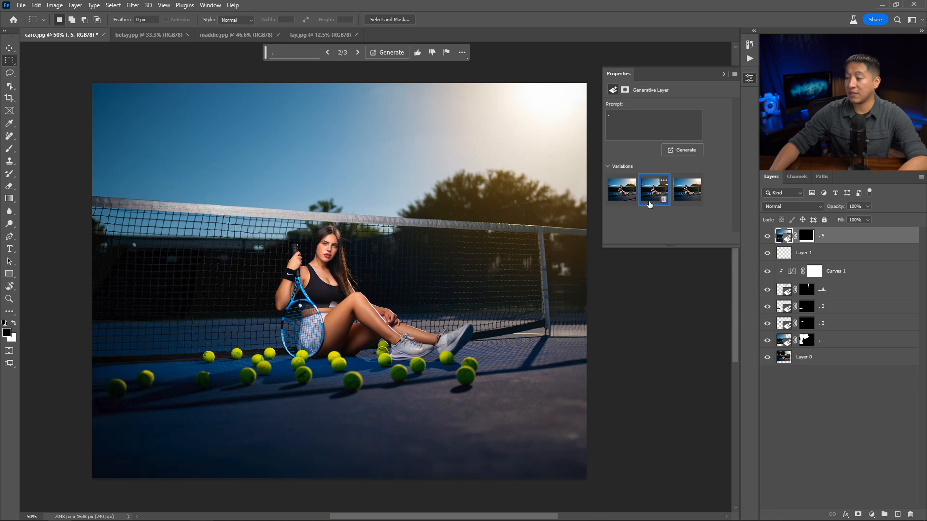
pyautogui.click(685, 194)
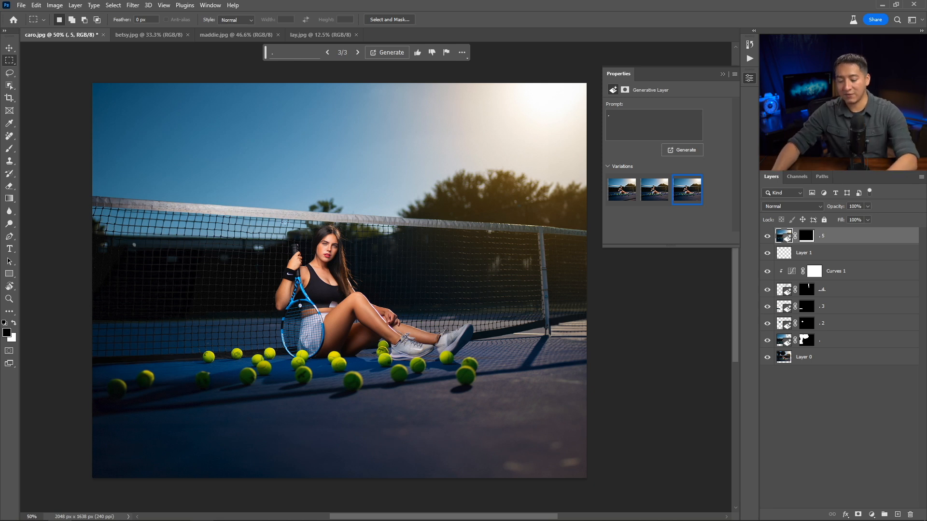
pyautogui.scroll(3, 269, 221)
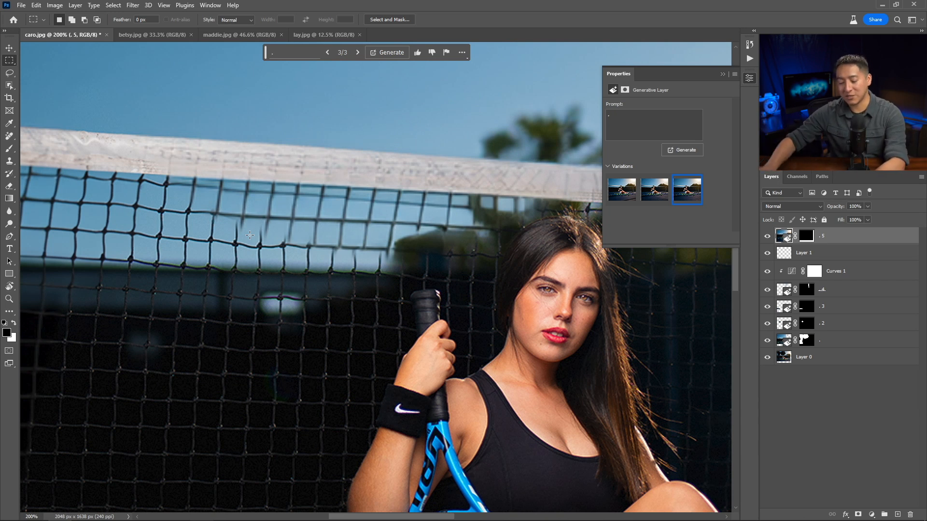
pyautogui.hotkey('ctrl', '0')
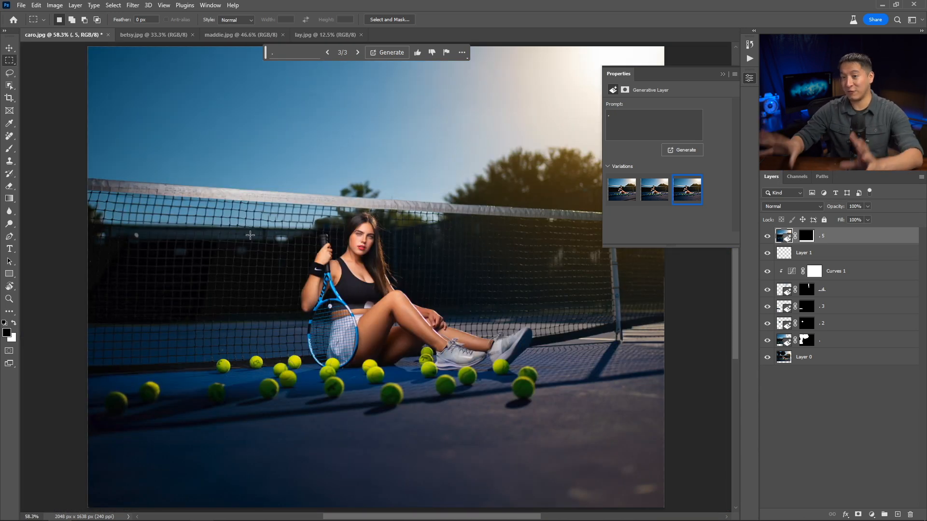
pyautogui.hotkey('ctrl', '-')
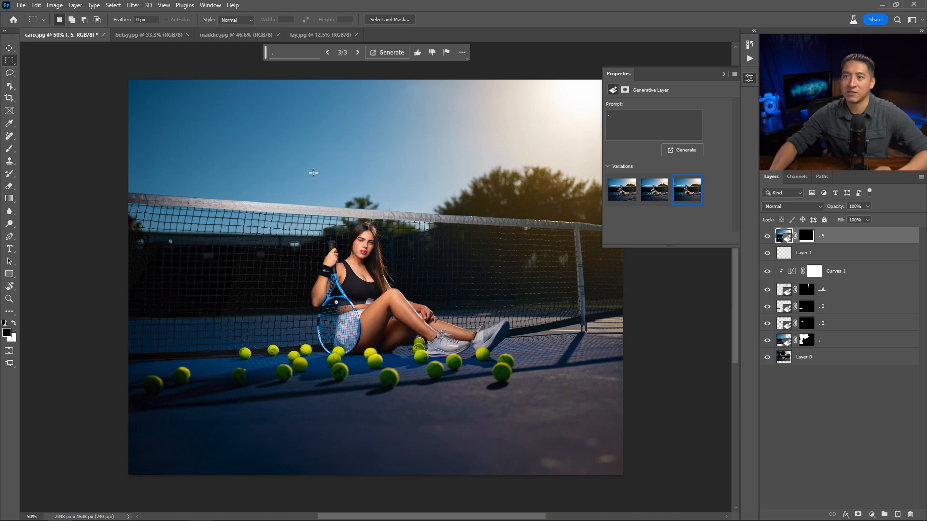
# - Switch to betsy.jpg and lasso the tripod together with the dark blurred object and shadow in the lower-left corner of the photo
pyautogui.click(166, 35)
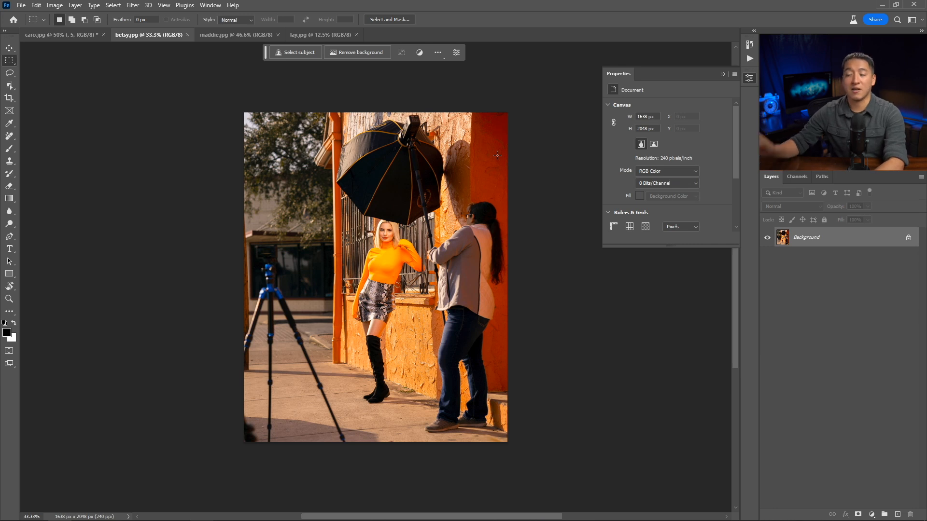
pyautogui.scroll(3, 389, 247)
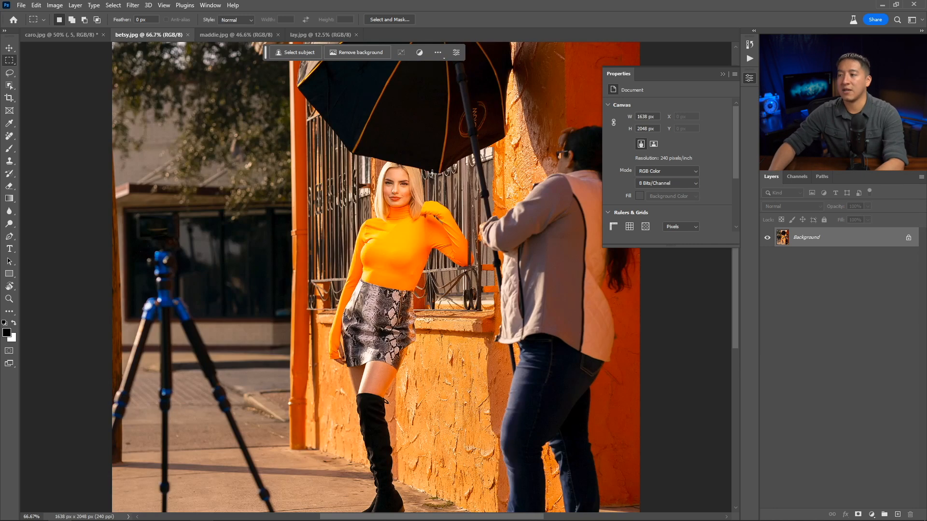
pyautogui.scroll(2, 381, 251)
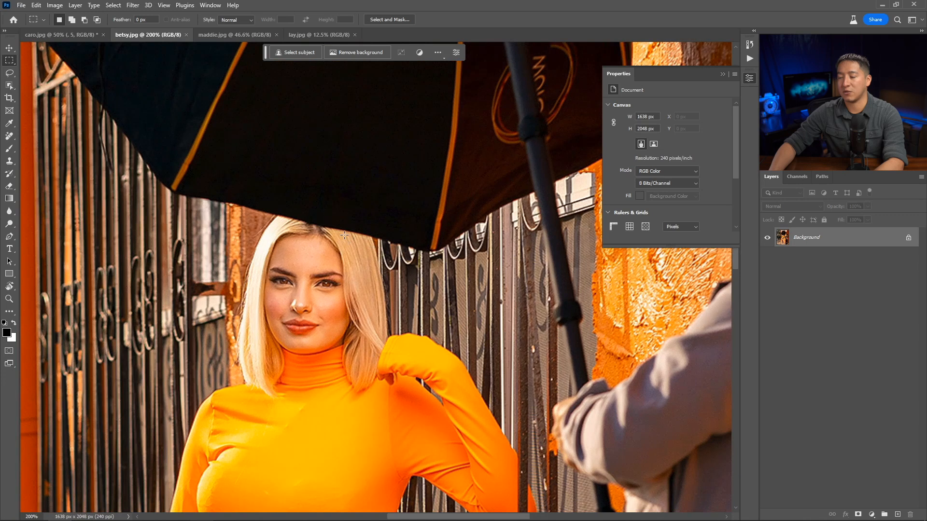
pyautogui.hotkey('ctrl', '0')
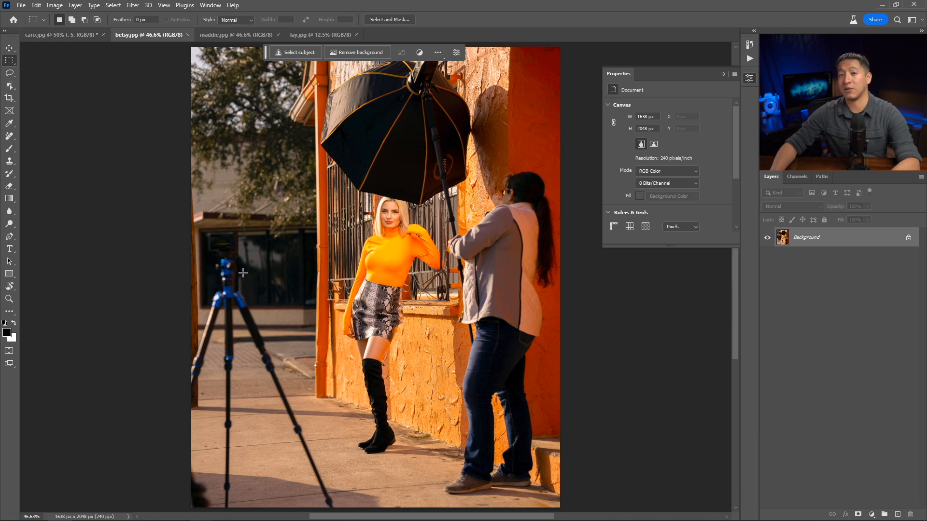
pyautogui.press('l')
pyautogui.scroll(3, 227, 334)
pyautogui.moveTo(214, 210)
pyautogui.mouseDown()
pyautogui.moveTo(269, 225)
pyautogui.moveTo(258, 289)
pyautogui.mouseUp()
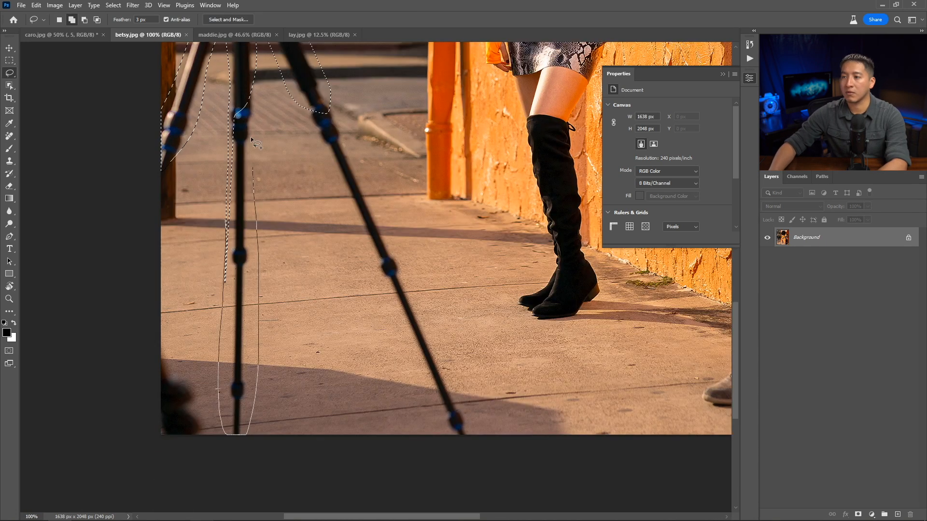
pyautogui.moveTo(161, 399); pyautogui.dragTo(70, 486)
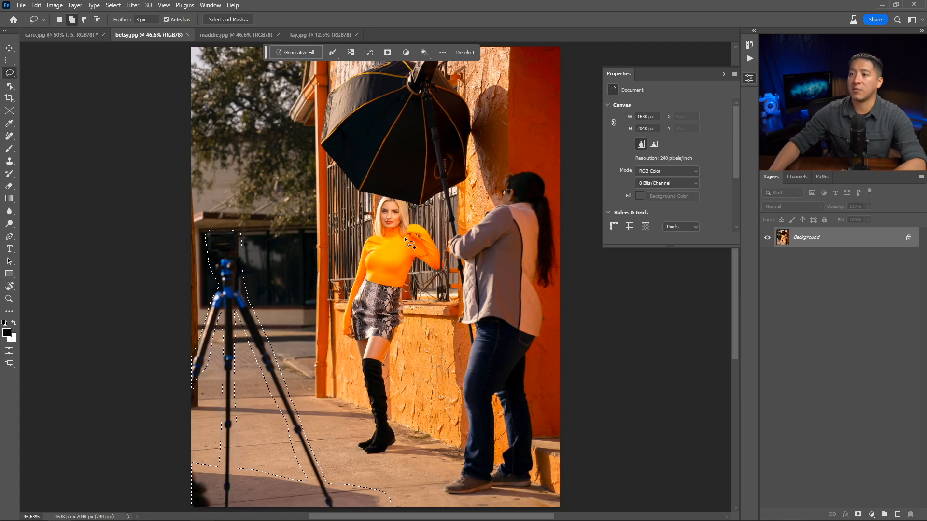
# - Remove the selected tripod area using Generative Fill with the prompt "."
pyautogui.click(310, 53)
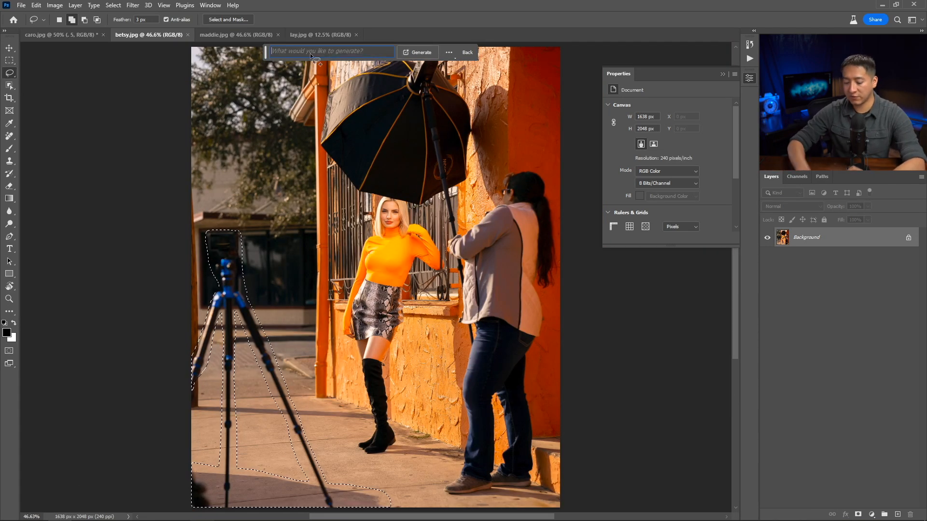
pyautogui.write('.')
pyautogui.press('Return')
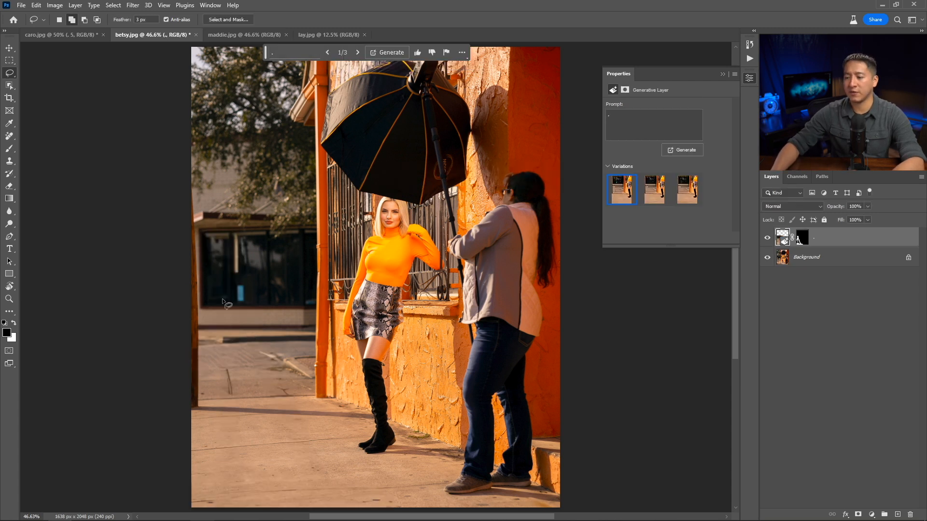
# - Compare the second and third variations of the tripod removal and keep the second one
pyautogui.click(652, 202)
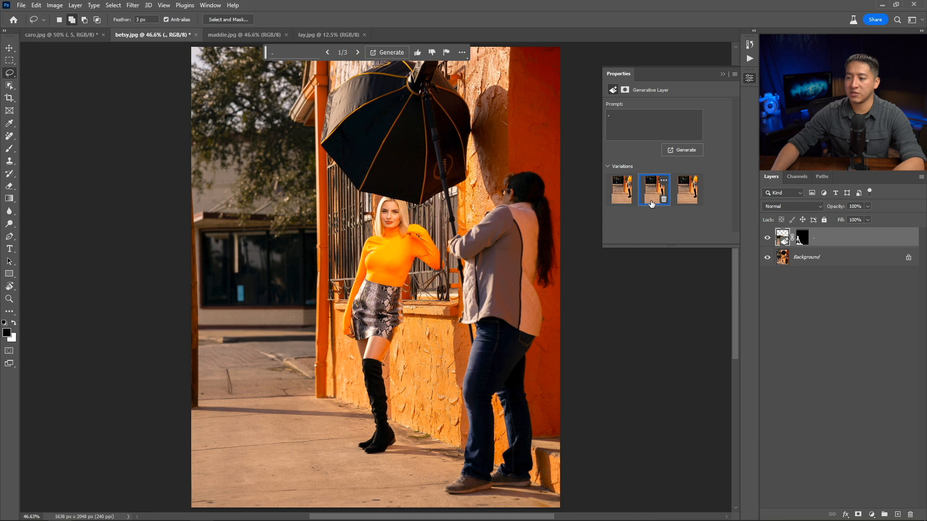
pyautogui.click(684, 202)
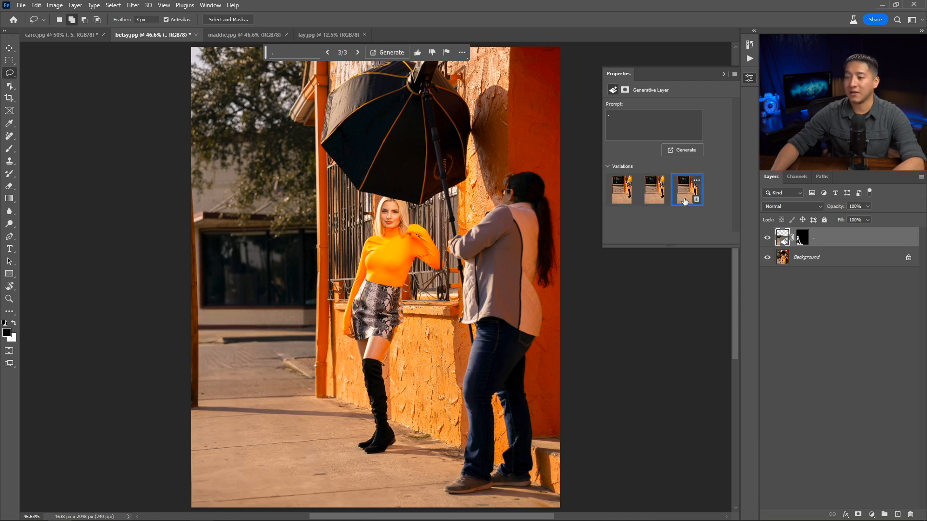
pyautogui.click(649, 200)
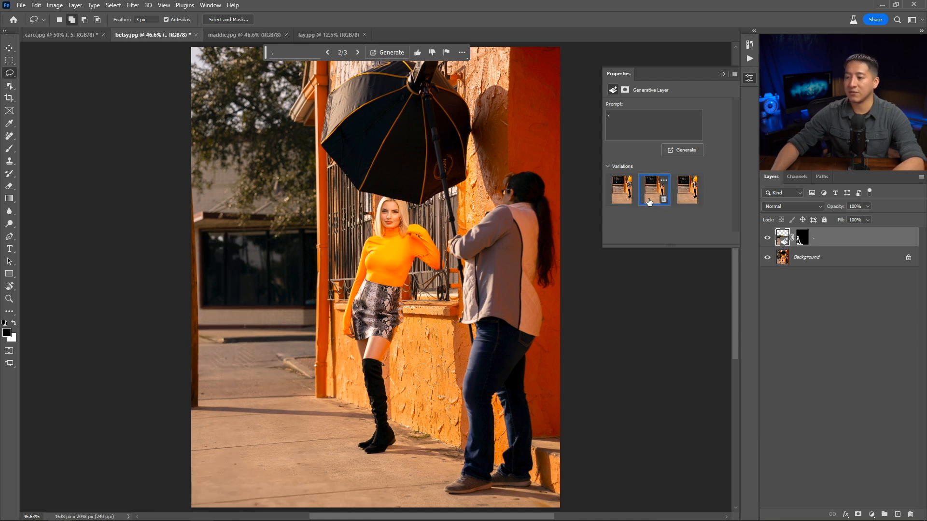
pyautogui.click(675, 200)
pyautogui.click(650, 202)
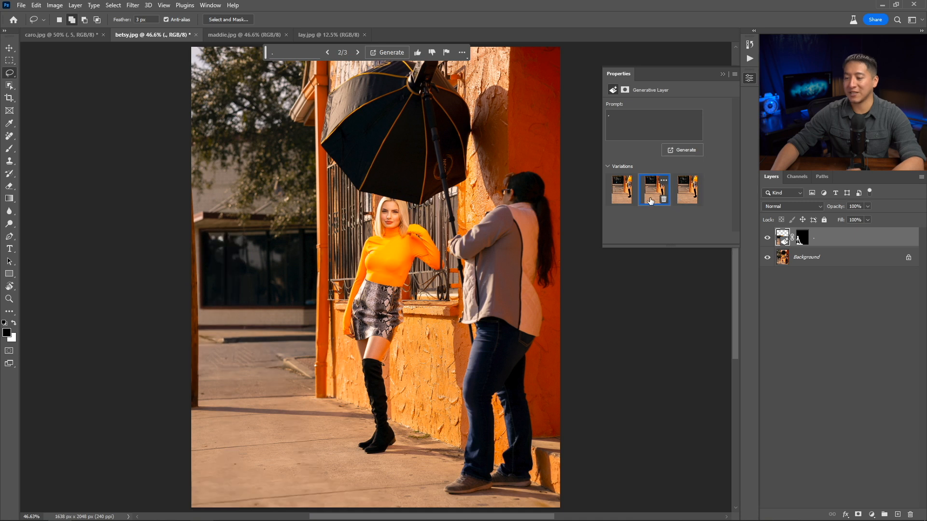
pyautogui.click(685, 198)
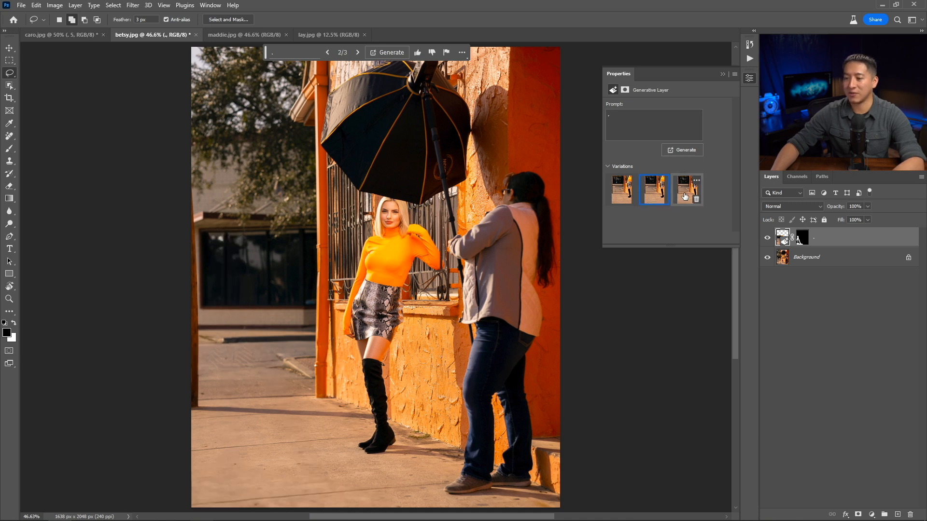
pyautogui.moveTo(650, 203)
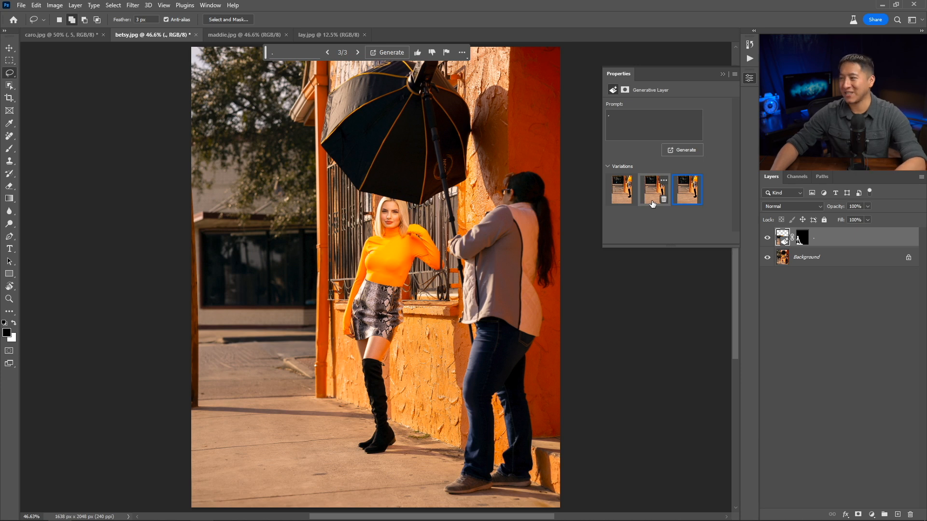
pyautogui.click(652, 204)
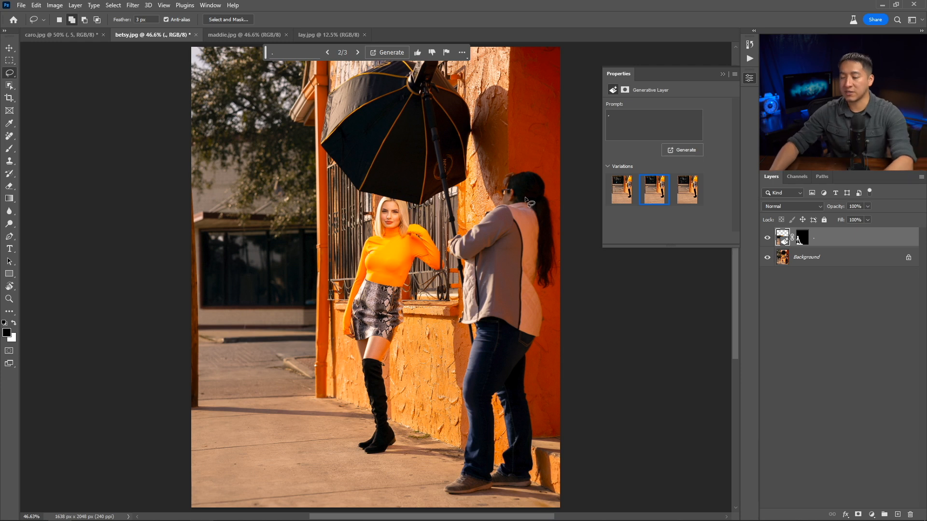
# - Lasso the assistant holding the softbox, excluding the red wall behind, remove the assistant using Generative Fill with the prompt ".", and preview the second and third variations
pyautogui.moveTo(408, 155); pyautogui.dragTo(292, 154)
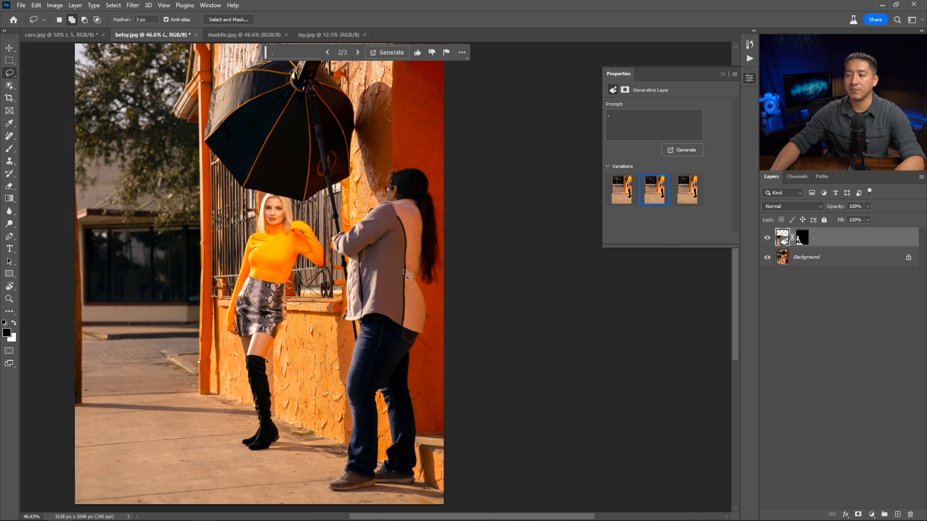
pyautogui.scroll(2, 386, 189)
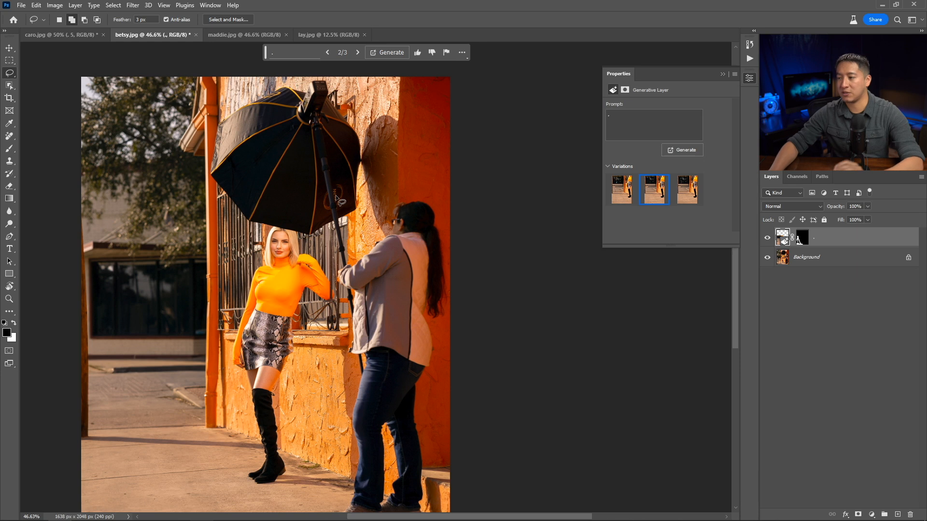
pyautogui.moveTo(362, 228); pyautogui.dragTo(294, 167)
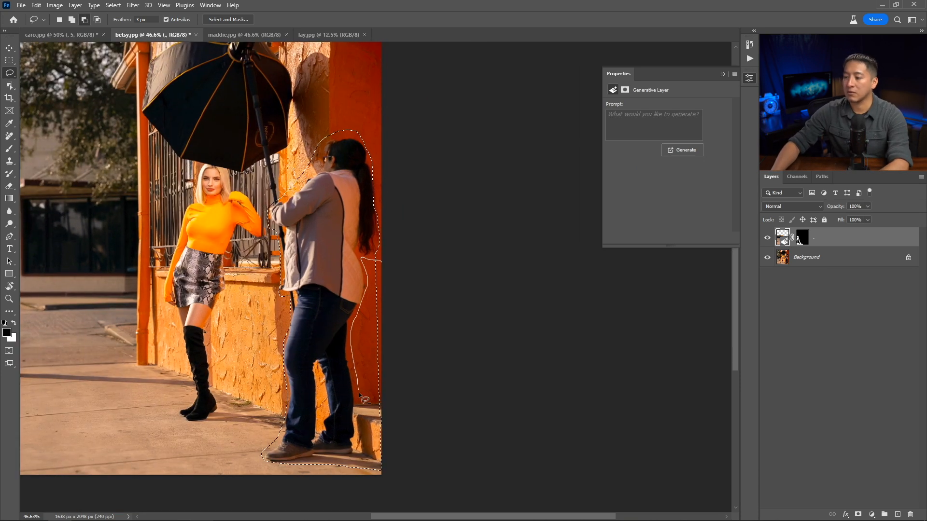
pyautogui.scroll(1, 368, 408)
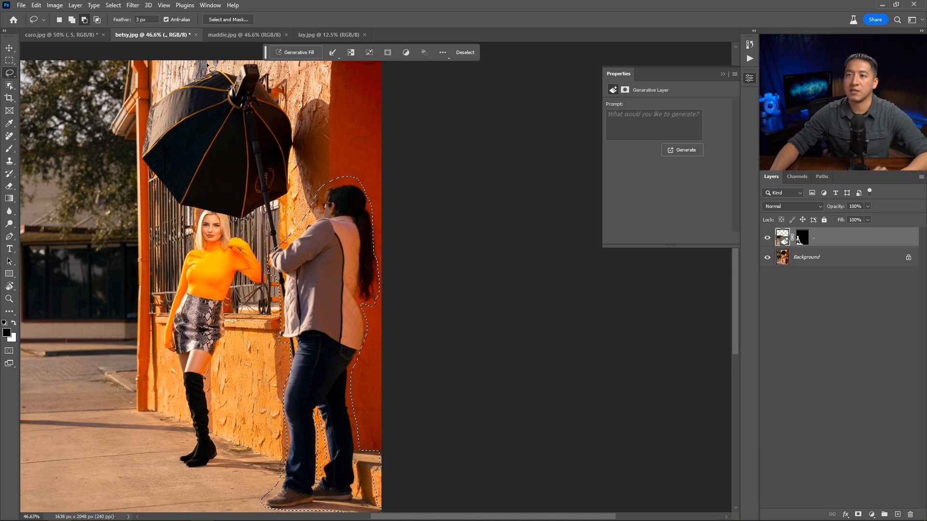
pyautogui.click(71, 19)
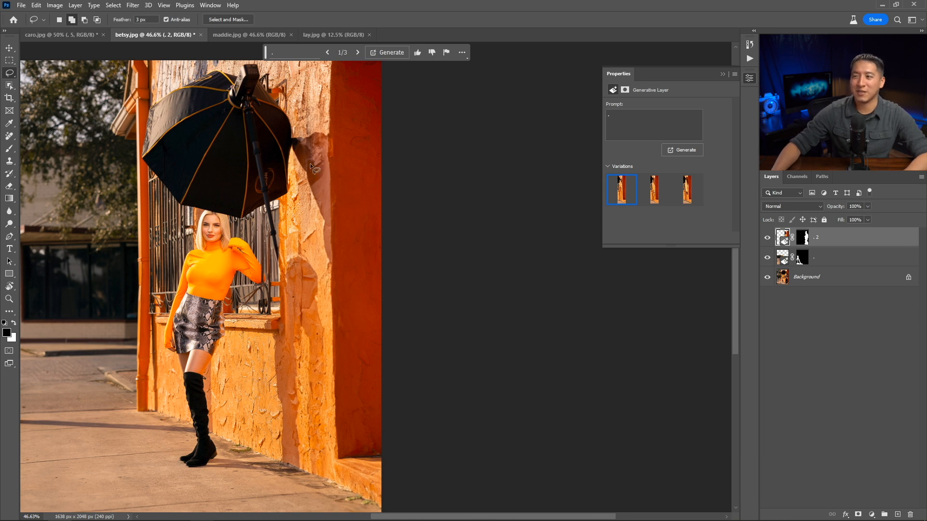
pyautogui.click(649, 199)
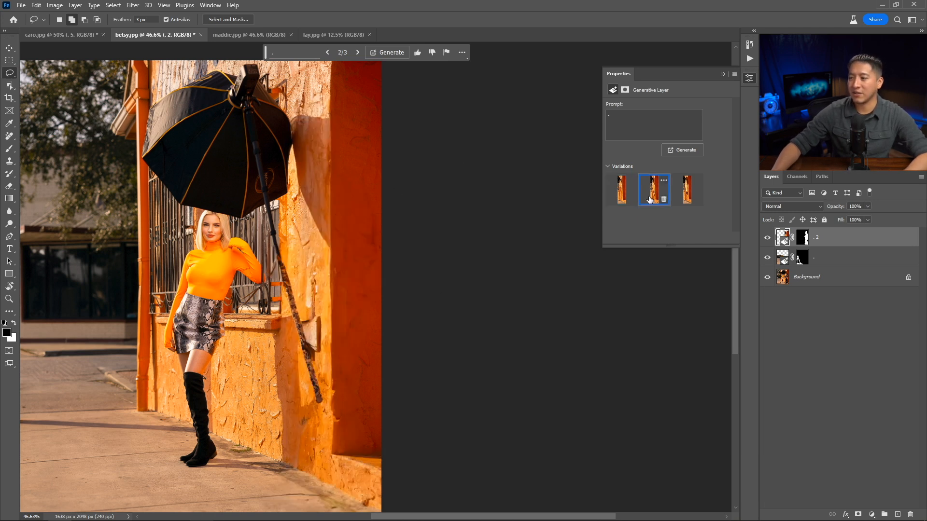
pyautogui.click(683, 201)
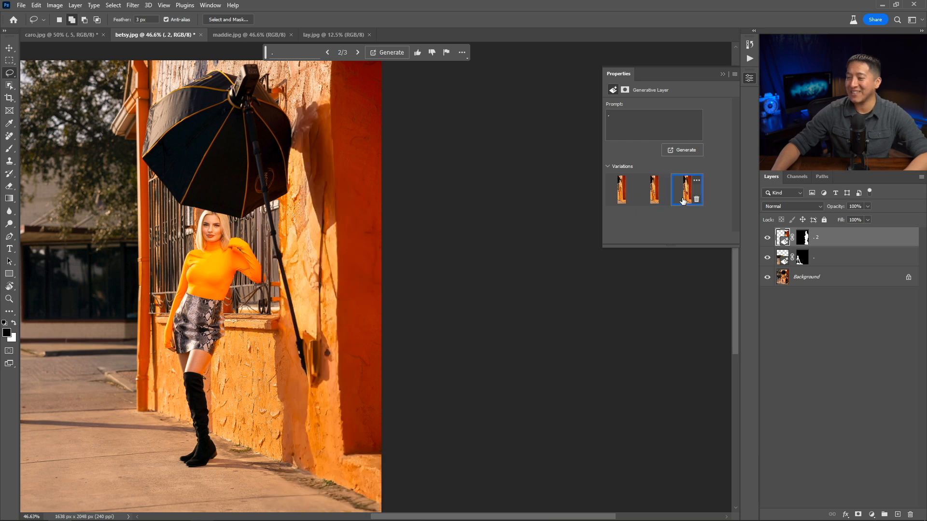
# - Keep the first variation of the assistant removal, and remove the large black softbox above the woman using Generative Fill with the prompt "."
pyautogui.click(618, 204)
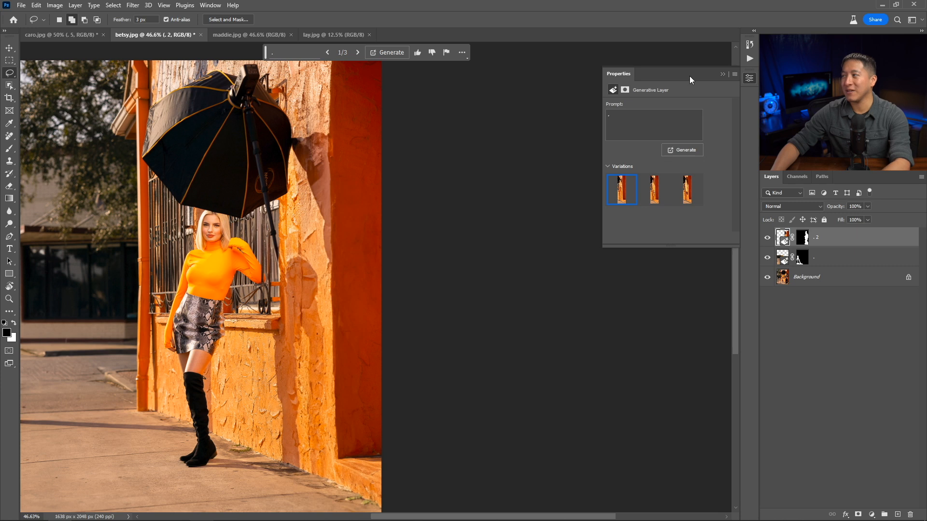
pyautogui.click(722, 74)
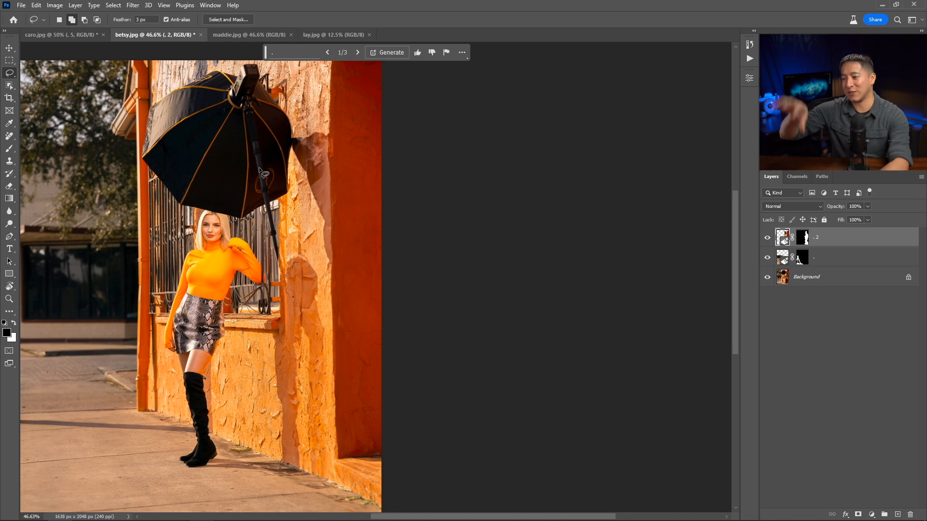
pyautogui.moveTo(258, 153); pyautogui.dragTo(417, 233)
pyautogui.hotkey('ctrl', '+')
pyautogui.hotkey('ctrl', '+')
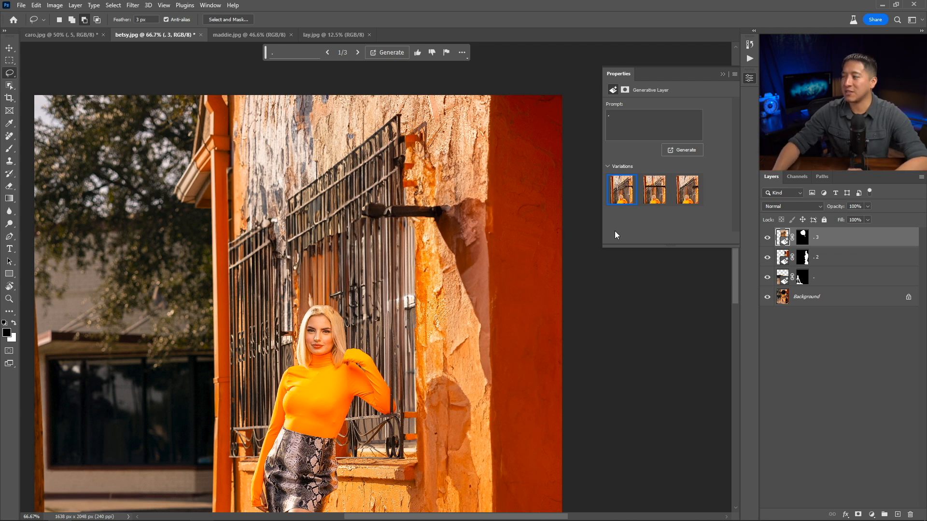
# - Compare the second and third variations of the softbox removal and keep the third one
pyautogui.click(654, 200)
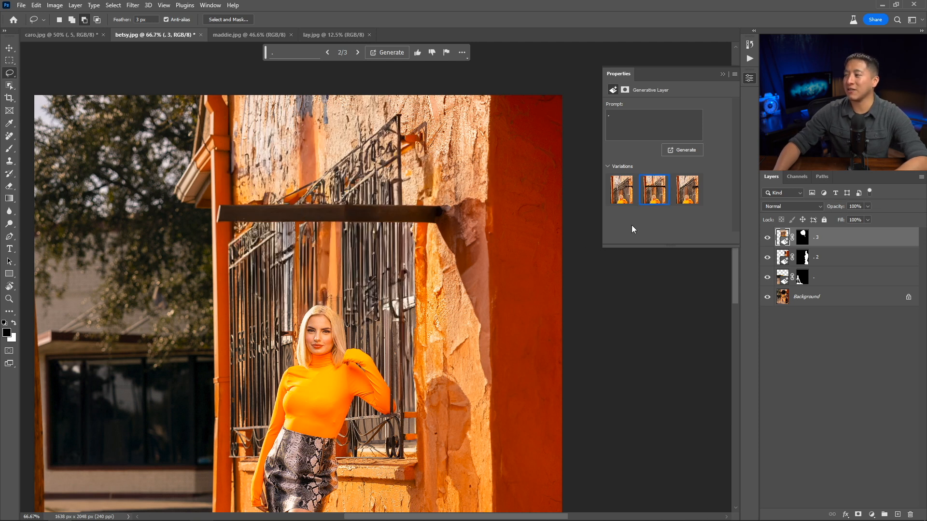
pyautogui.click(682, 202)
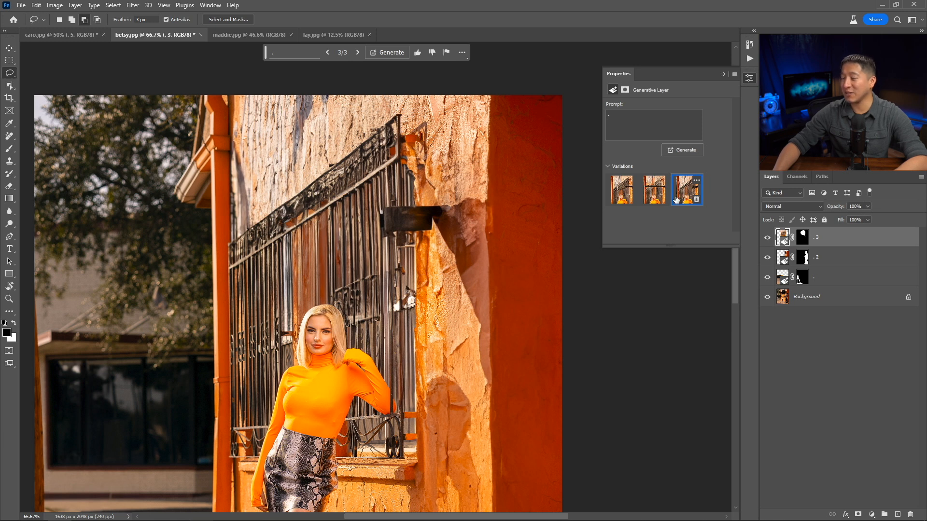
pyautogui.click(722, 74)
# - Lasso the leftover dark arm and the shadows on the orange wall and remove them using Generative Fill with the prompt "."
pyautogui.hotkey('ctrl', '+')
pyautogui.hotkey('ctrl', '+')
pyautogui.moveTo(454, 333); pyautogui.dragTo(424, 246)
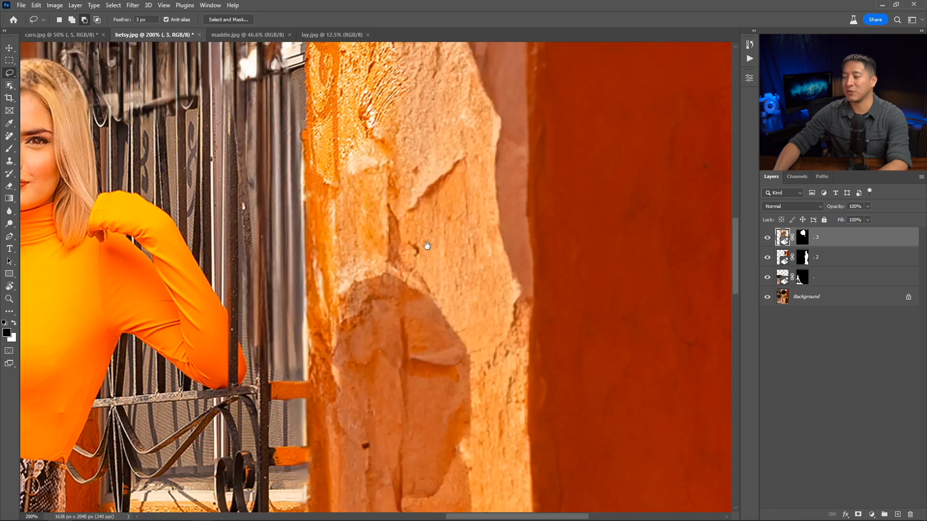
pyautogui.hotkey('ctrl', '-')
pyautogui.moveTo(412, 177); pyautogui.dragTo(413, 231)
pyautogui.hotkey('ctrl', '-')
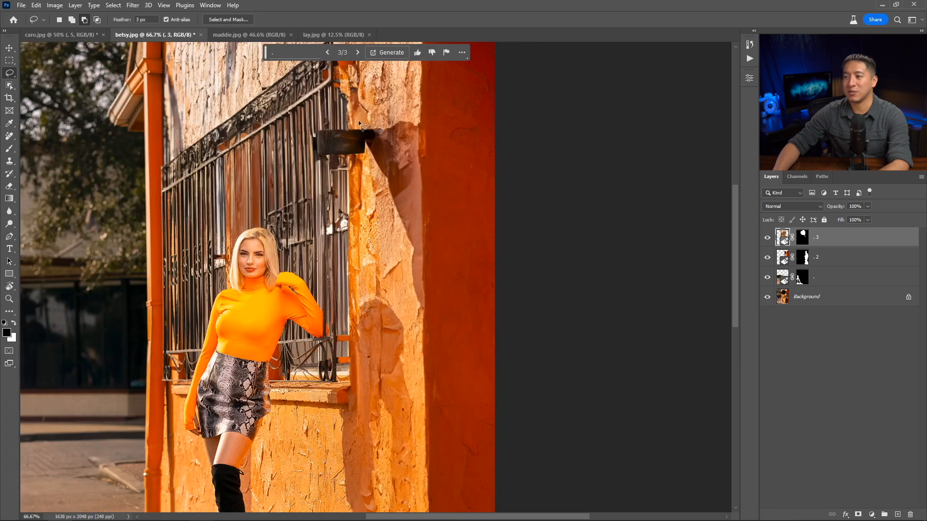
pyautogui.moveTo(364, 118); pyautogui.dragTo(362, 118)
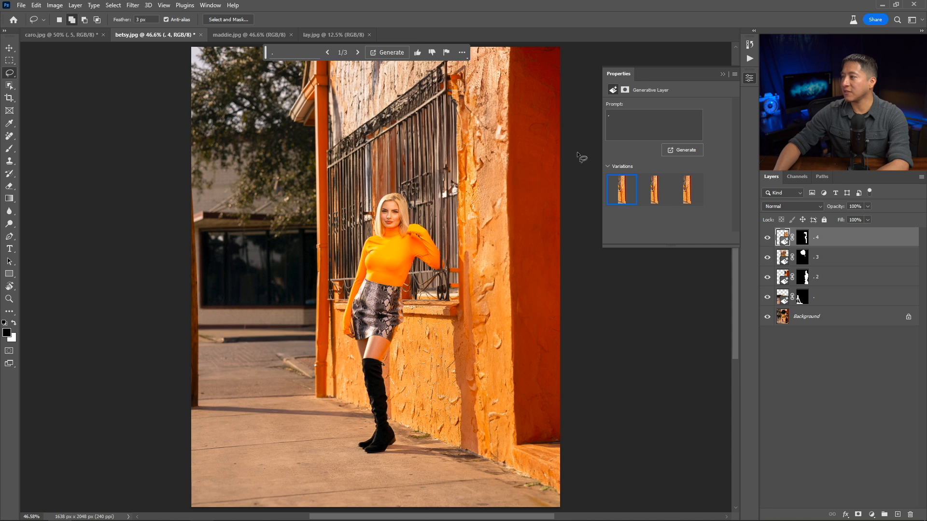
# - Compare the second and third variations of the wall shadow removal and keep the first one
pyautogui.click(649, 202)
pyautogui.click(687, 192)
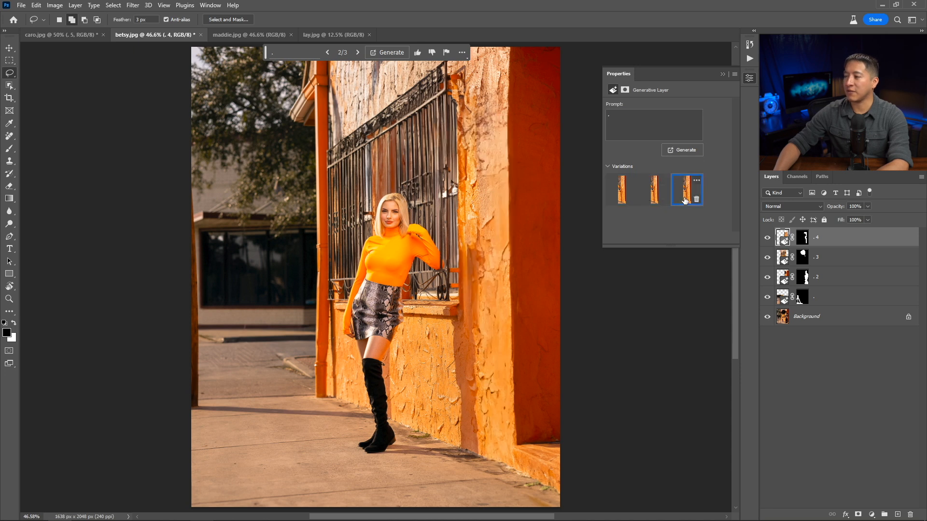
pyautogui.click(620, 197)
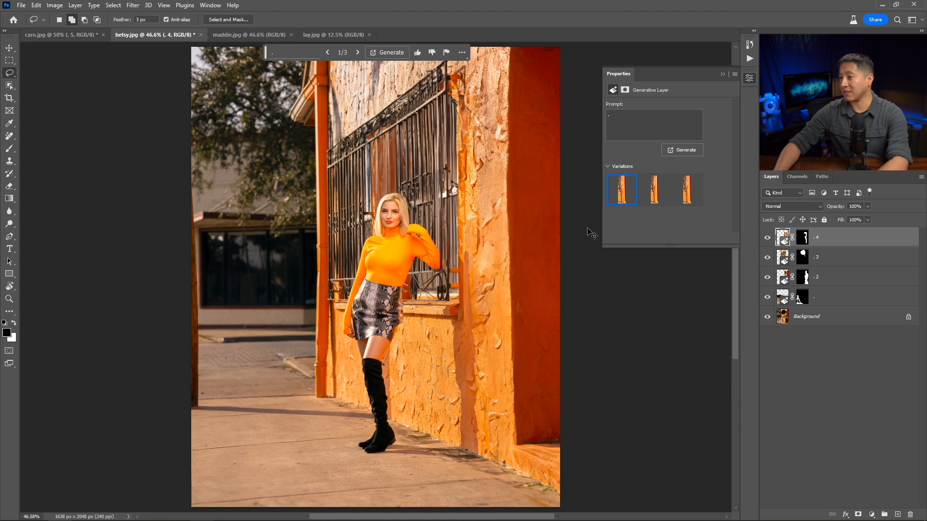
# - Lasso the top of the woman's hair and regenerate it using Generative Fill with the prompt "."
pyautogui.scroll(3, 391, 251)
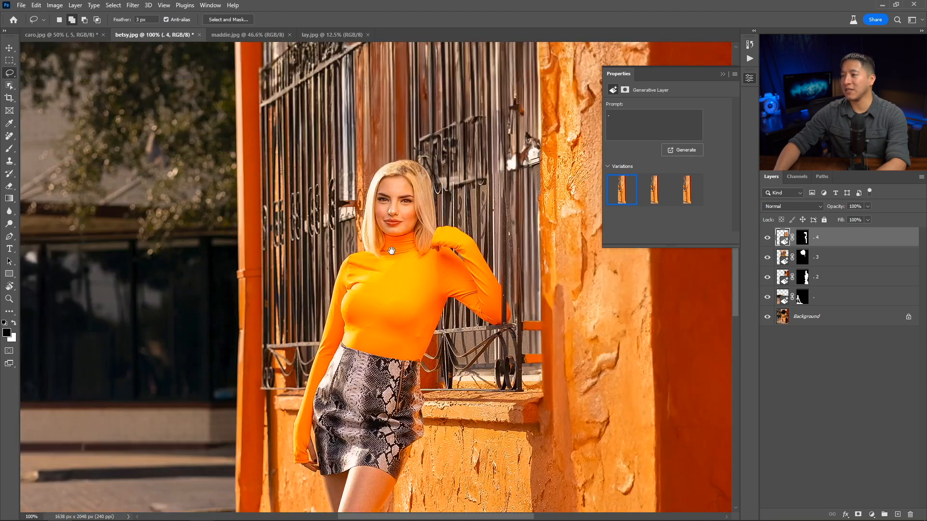
pyautogui.scroll(3, 398, 241)
pyautogui.moveTo(341, 203); pyautogui.dragTo(324, 210)
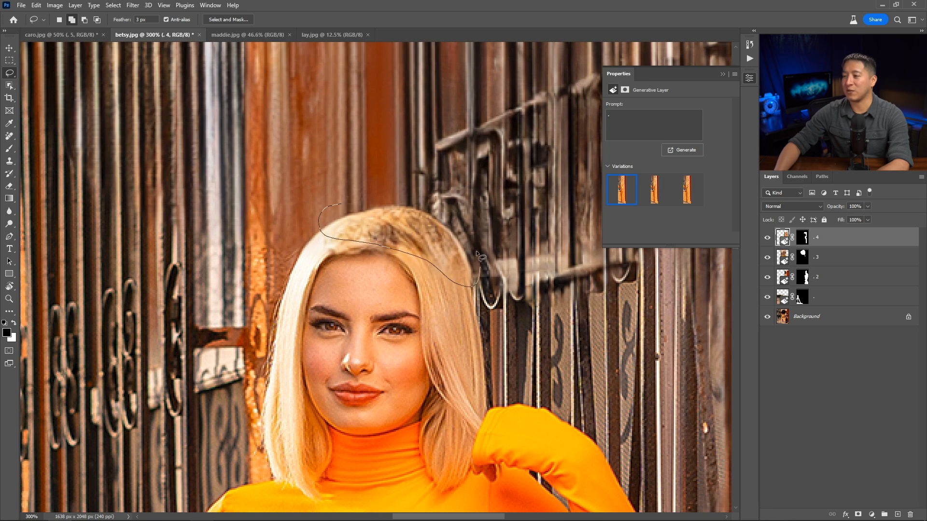
pyautogui.moveTo(418, 203); pyautogui.dragTo(340, 205)
pyautogui.click(300, 51)
pyautogui.press('Return')
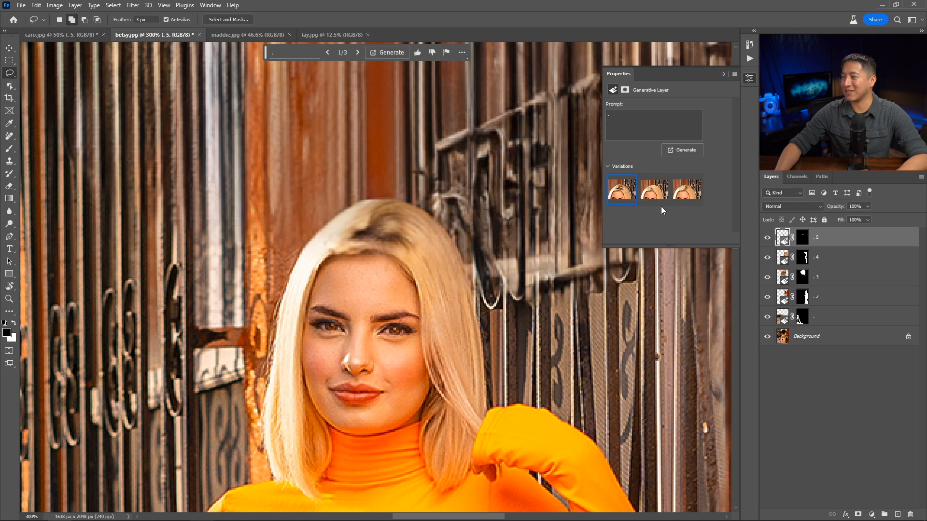
# - Compare the second and third variations of the regenerated hair and keep the second one
pyautogui.click(654, 192)
pyautogui.click(686, 192)
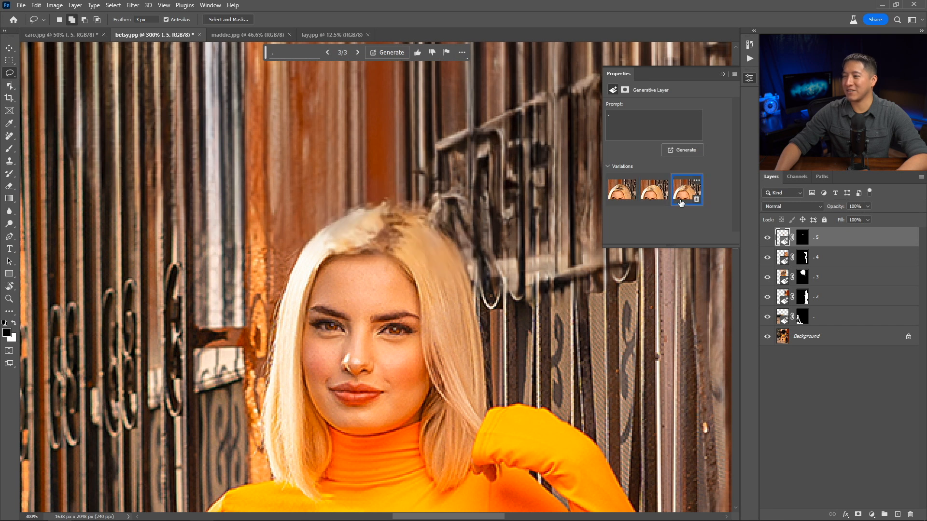
pyautogui.click(646, 197)
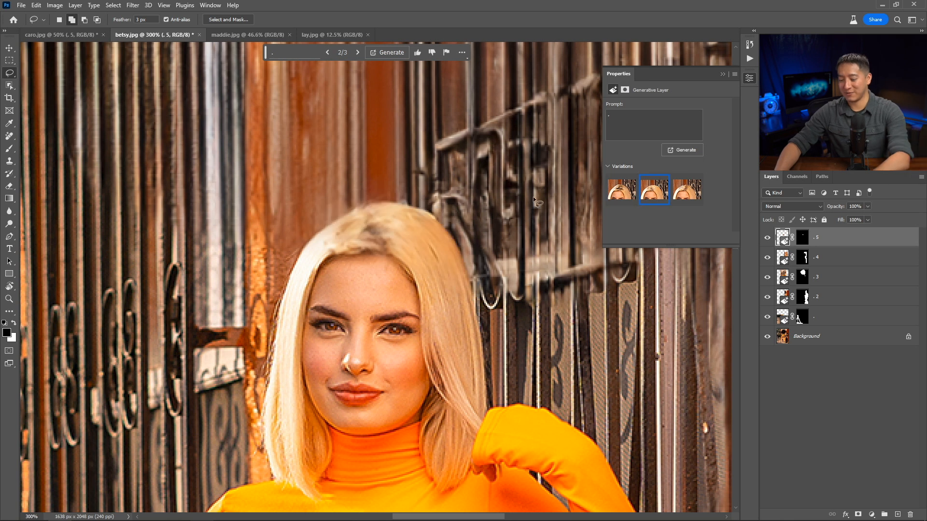
pyautogui.hotkey('ctrl', '0')
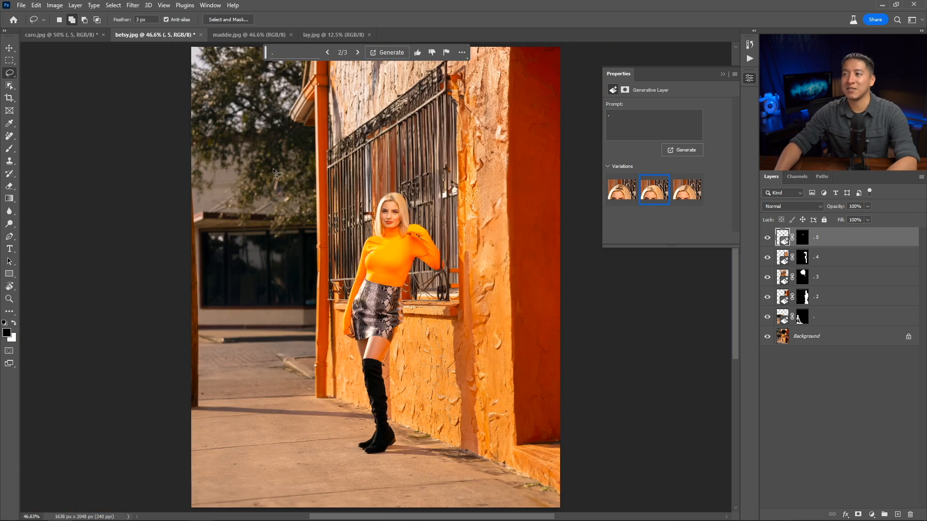
# - Close maddie.jpg and switch to lay.jpg
pyautogui.click(291, 34)
pyautogui.click(247, 34)
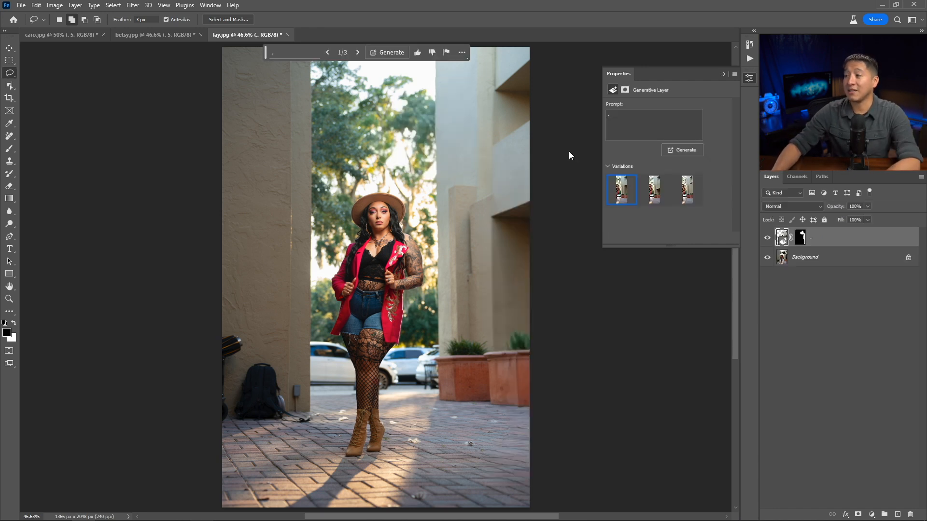
# - Compare the variations of the generated building and planter area beside the woman and keep the first one
pyautogui.click(652, 201)
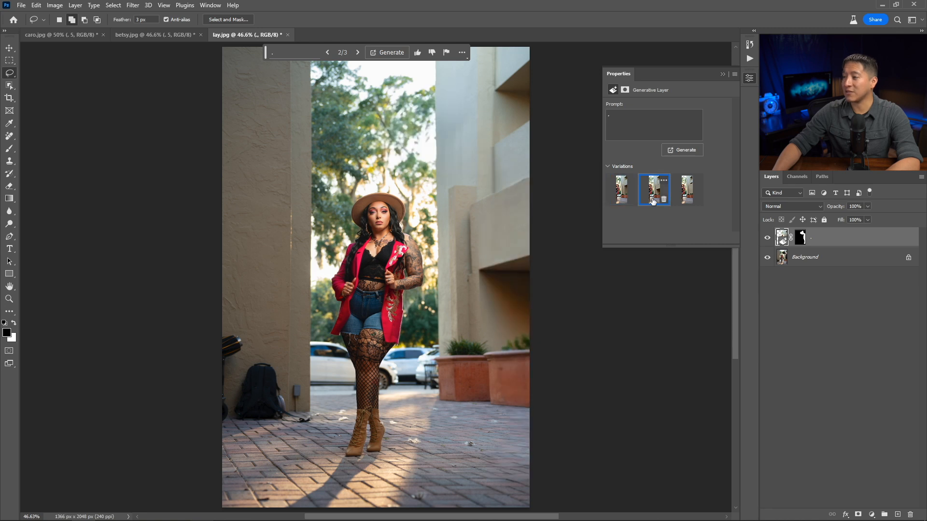
pyautogui.click(687, 190)
pyautogui.click(646, 200)
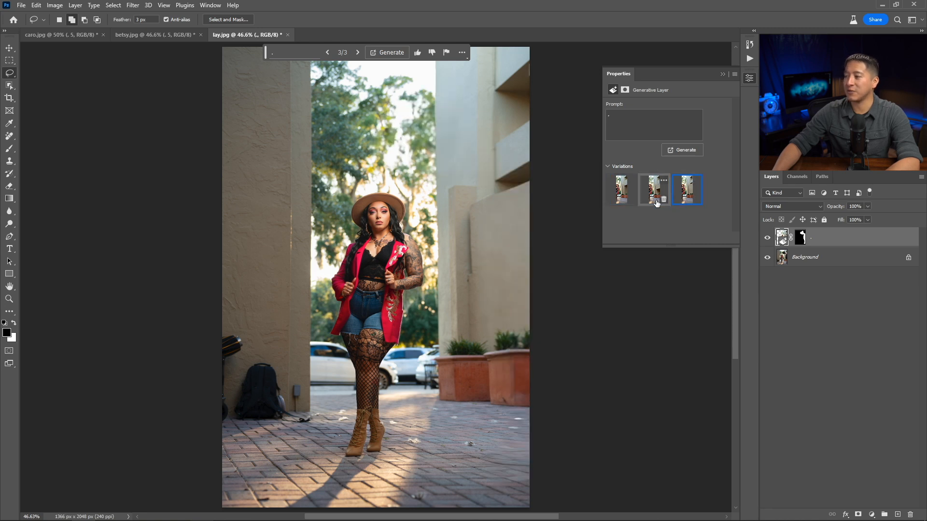
pyautogui.click(678, 200)
pyautogui.click(655, 197)
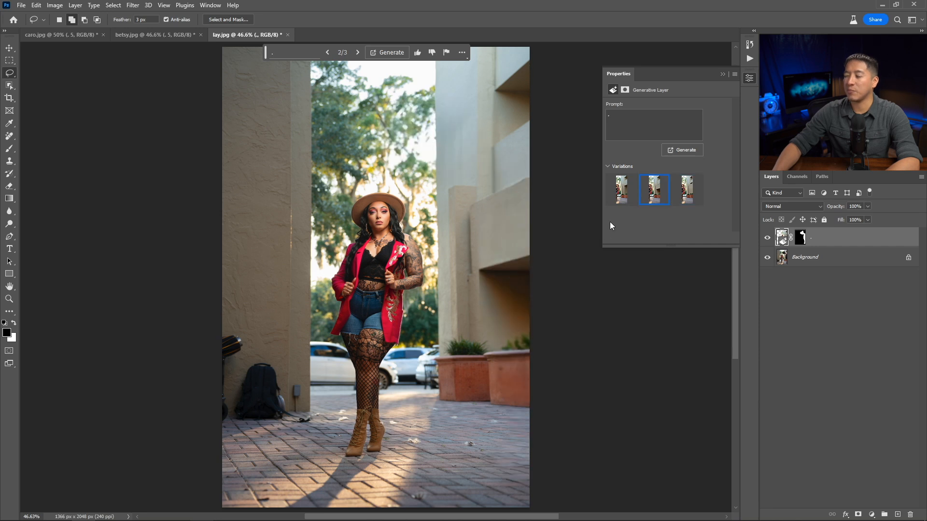
pyautogui.click(618, 198)
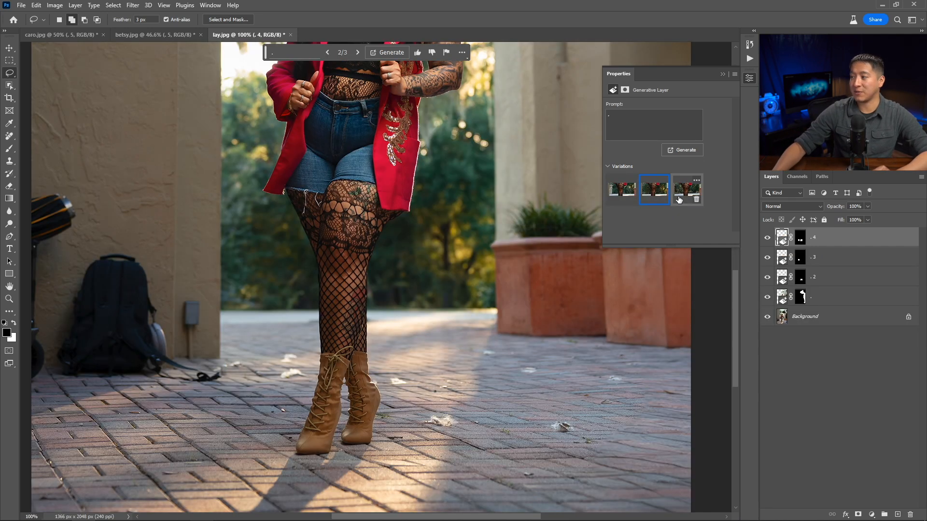
# - Compare the third and second variations of the greenery fill behind the woman's legs and keep the second one
pyautogui.click(678, 198)
pyautogui.click(652, 201)
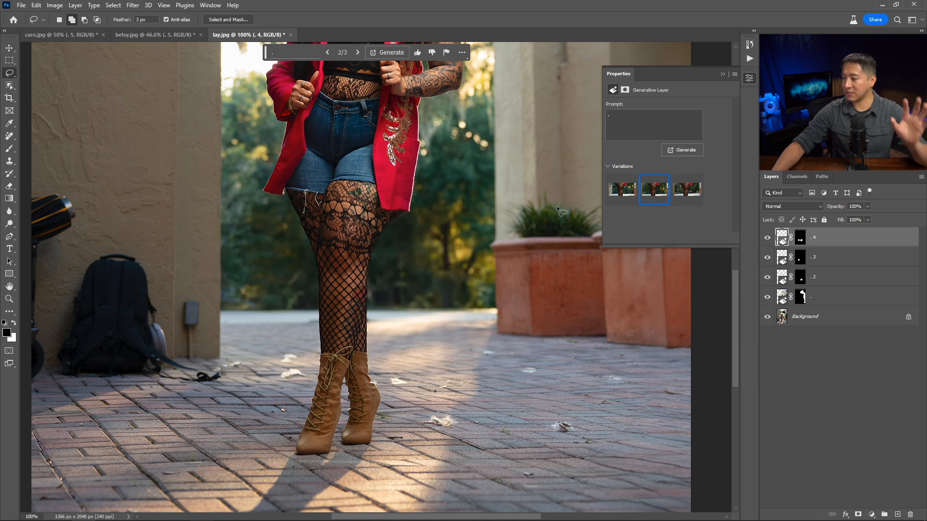
pyautogui.hotkey('ctrl', '0')
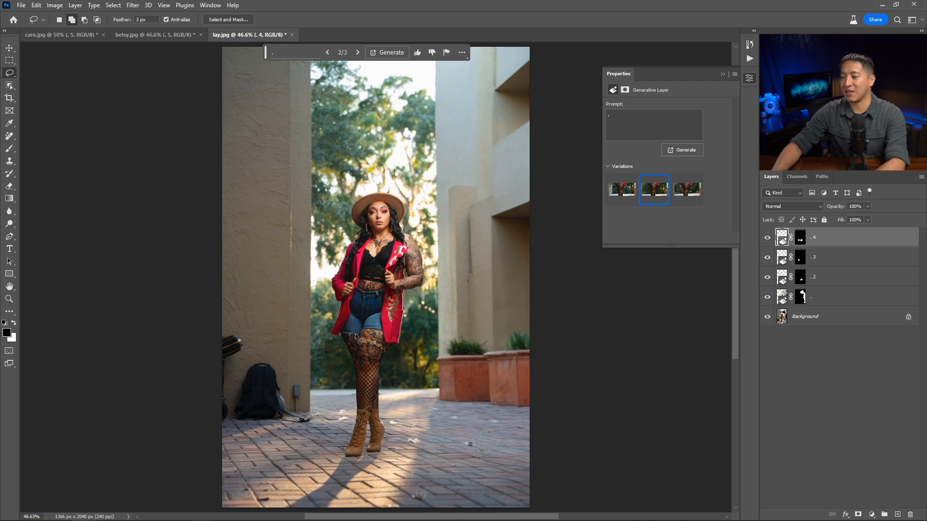
# - Lasso both side walls, the backpack, the planters and the upper background around the woman, and replace them using Generative Fill with the prompt "."
pyautogui.hotkey('ctrl', '-')
pyautogui.moveTo(412, 110)
pyautogui.mouseDown()
pyautogui.moveTo(424, 365)
pyautogui.moveTo(431, 380)
pyautogui.moveTo(476, 384)
pyautogui.moveTo(520, 264)
pyautogui.moveTo(531, 87)
pyautogui.mouseUp()
pyautogui.moveTo(330, 112)
pyautogui.mouseDown()
pyautogui.moveTo(336, 362)
pyautogui.moveTo(346, 379)
pyautogui.moveTo(289, 391)
pyautogui.moveTo(260, 384)
pyautogui.moveTo(246, 147)
pyautogui.moveTo(309, 110)
pyautogui.mouseUp()
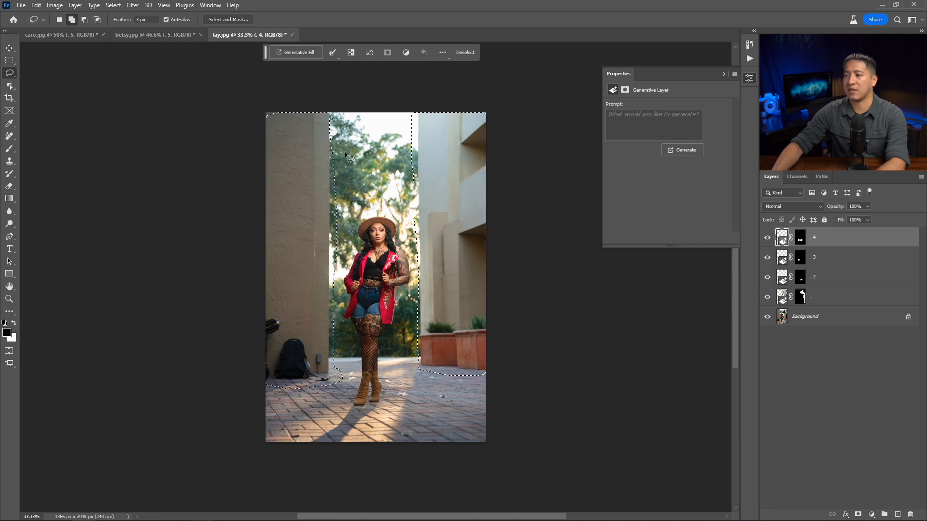
pyautogui.moveTo(327, 165)
pyautogui.mouseDown()
pyautogui.moveTo(437, 145)
pyautogui.moveTo(413, 99)
pyautogui.moveTo(326, 121)
pyautogui.moveTo(340, 153)
pyautogui.mouseUp()
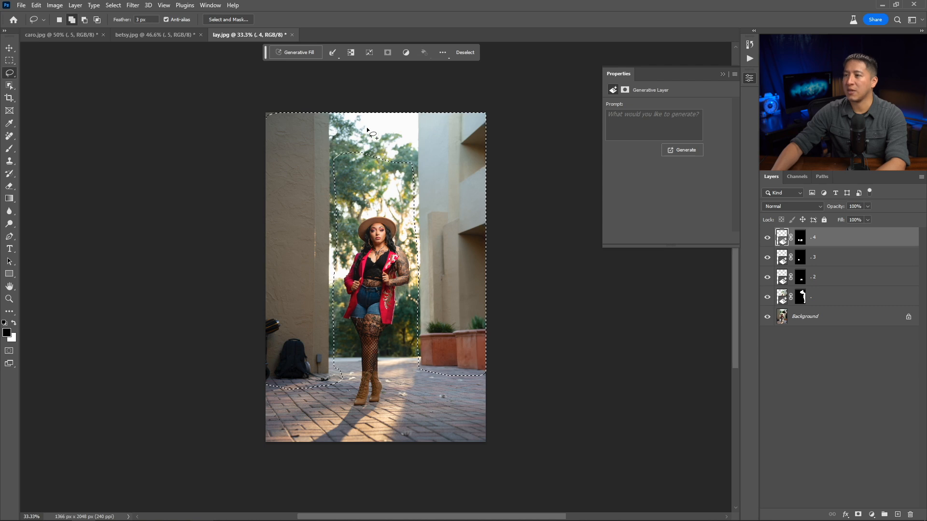
pyautogui.moveTo(282, 114)
pyautogui.mouseDown()
pyautogui.moveTo(266, 100)
pyautogui.moveTo(279, 123)
pyautogui.moveTo(276, 95)
pyautogui.mouseUp()
pyautogui.click(308, 54)
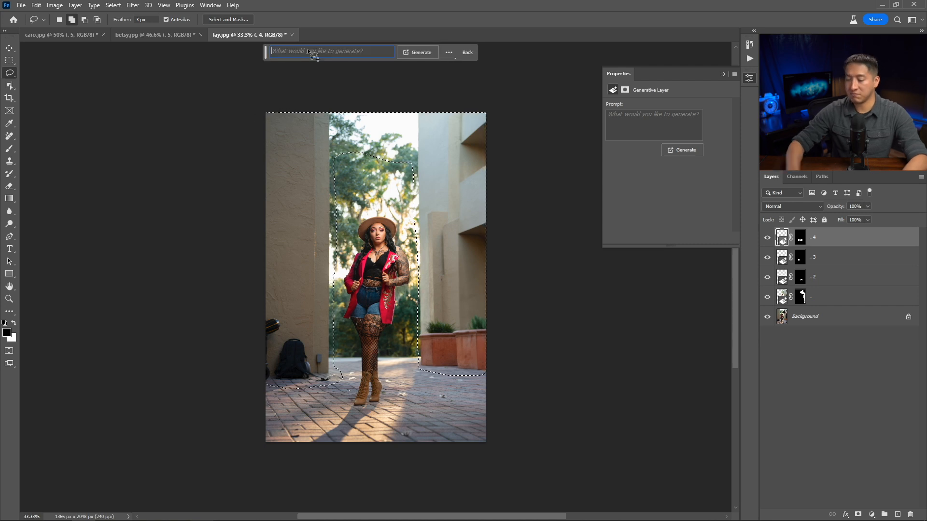
pyautogui.press('Return')
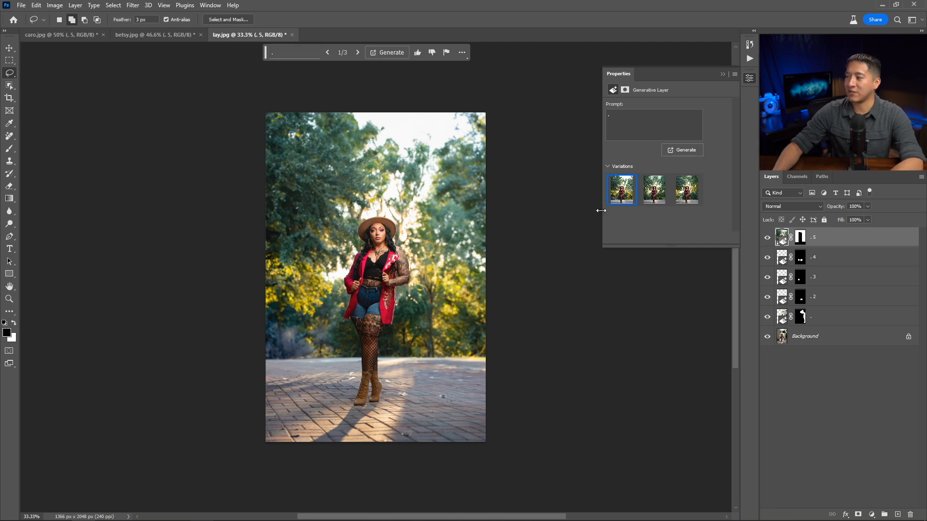
# - Compare the second and third variations of the new tree background and keep the second one
pyautogui.click(652, 200)
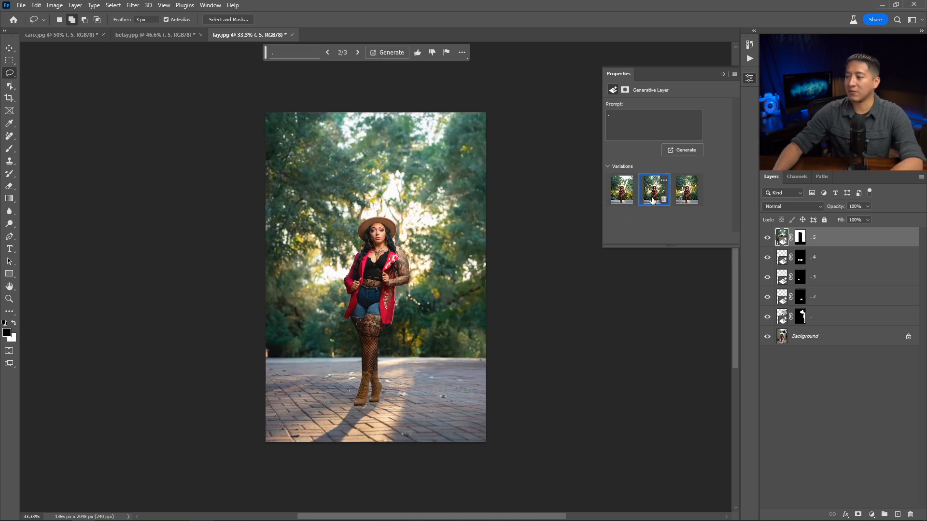
pyautogui.click(683, 197)
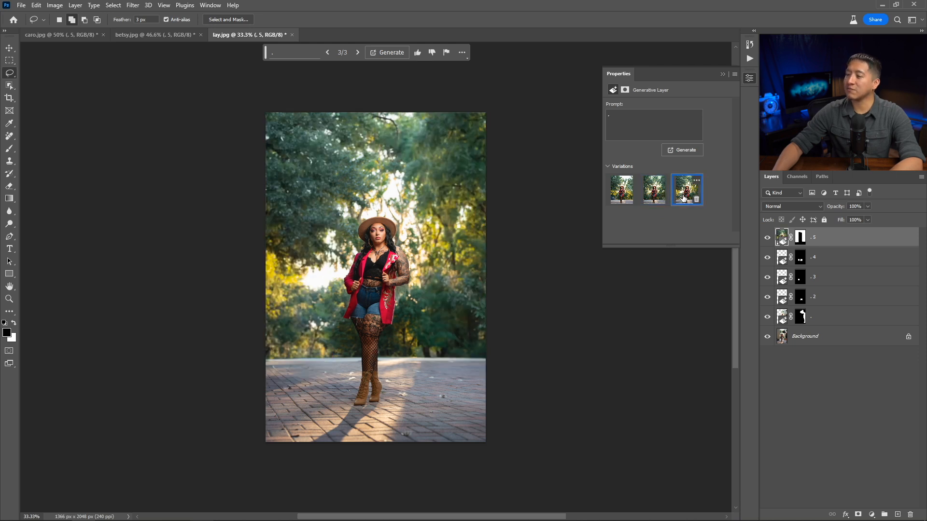
pyautogui.click(654, 195)
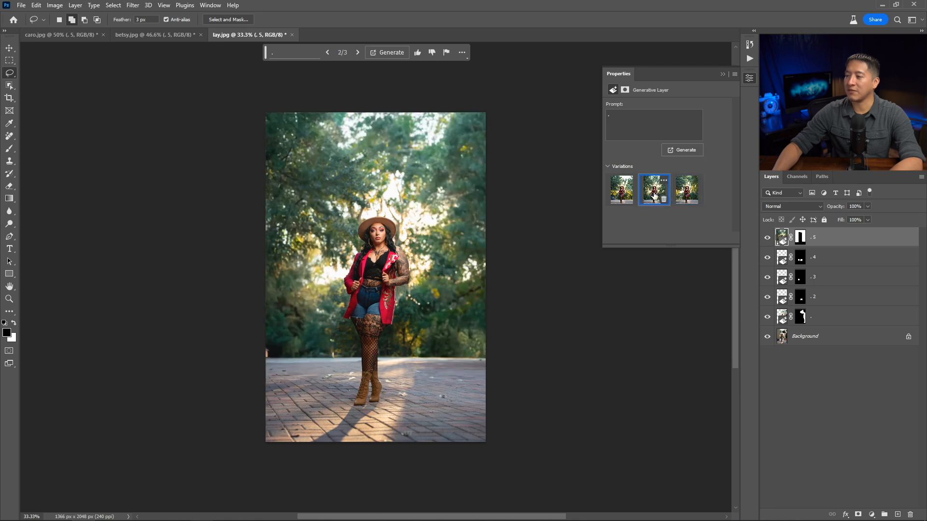
pyautogui.click(685, 193)
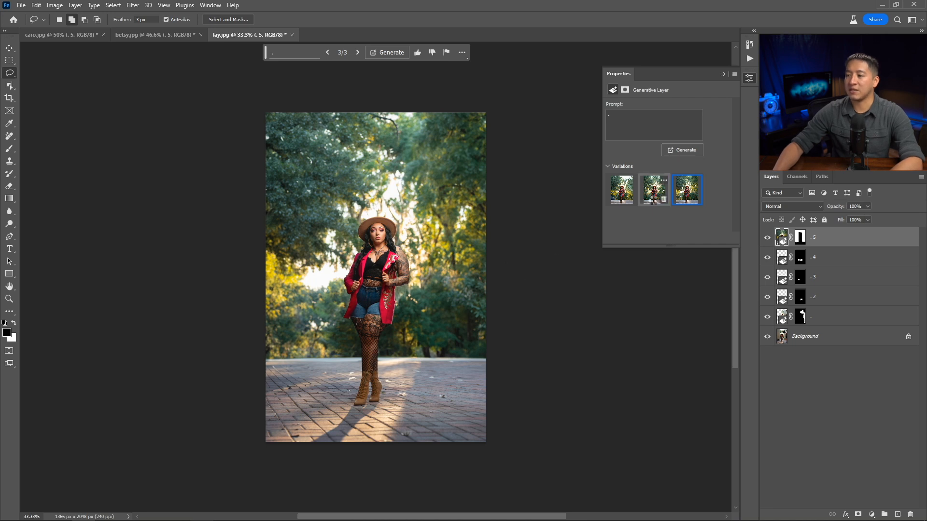
pyautogui.click(654, 192)
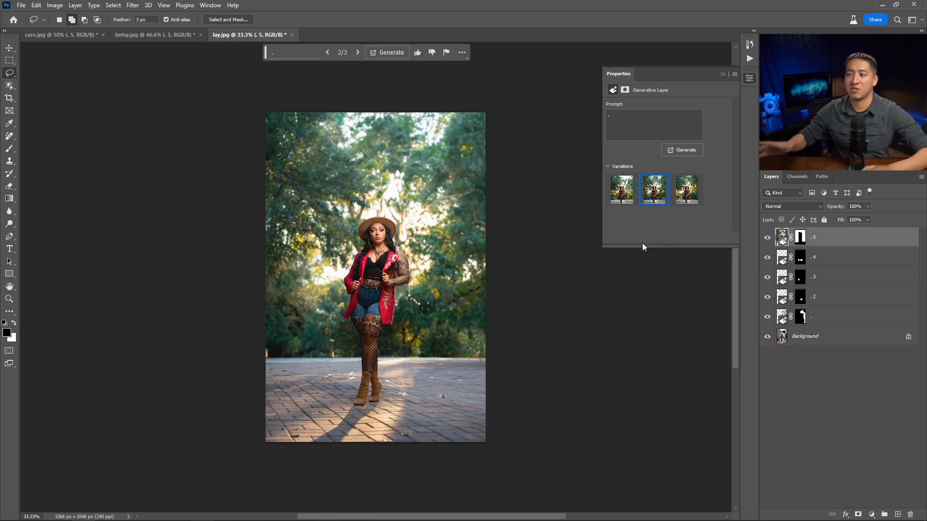
# - Compare the edited photo with the original by showing only the Background layer and restoring all layers, twice
pyautogui.hotkey('ctrl', '0')
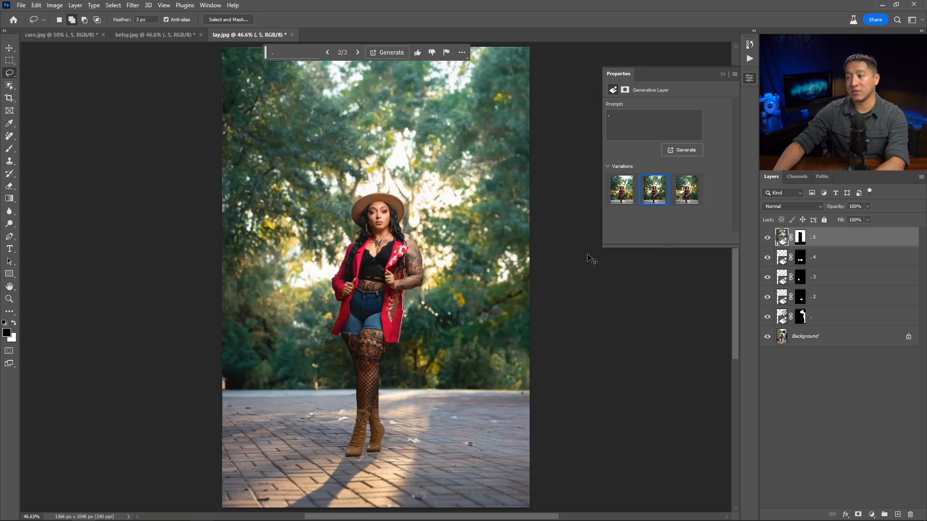
pyautogui.keyDown('alt'); pyautogui.click(766, 337); pyautogui.keyUp('alt')
pyautogui.keyDown('alt'); pyautogui.click(766, 337); pyautogui.keyUp('alt')
pyautogui.keyDown('alt'); pyautogui.click(766, 337); pyautogui.keyUp('alt')
pyautogui.keyDown('alt'); pyautogui.click(766, 337); pyautogui.keyUp('alt')
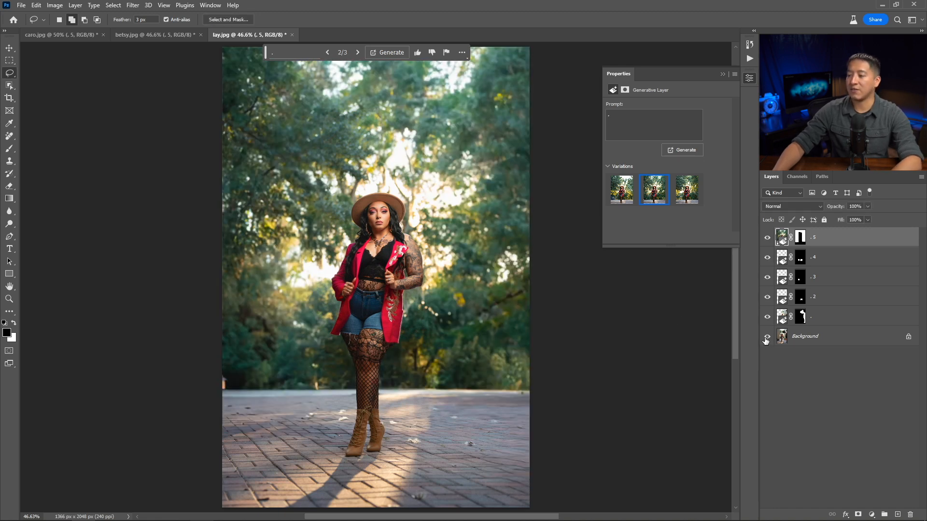